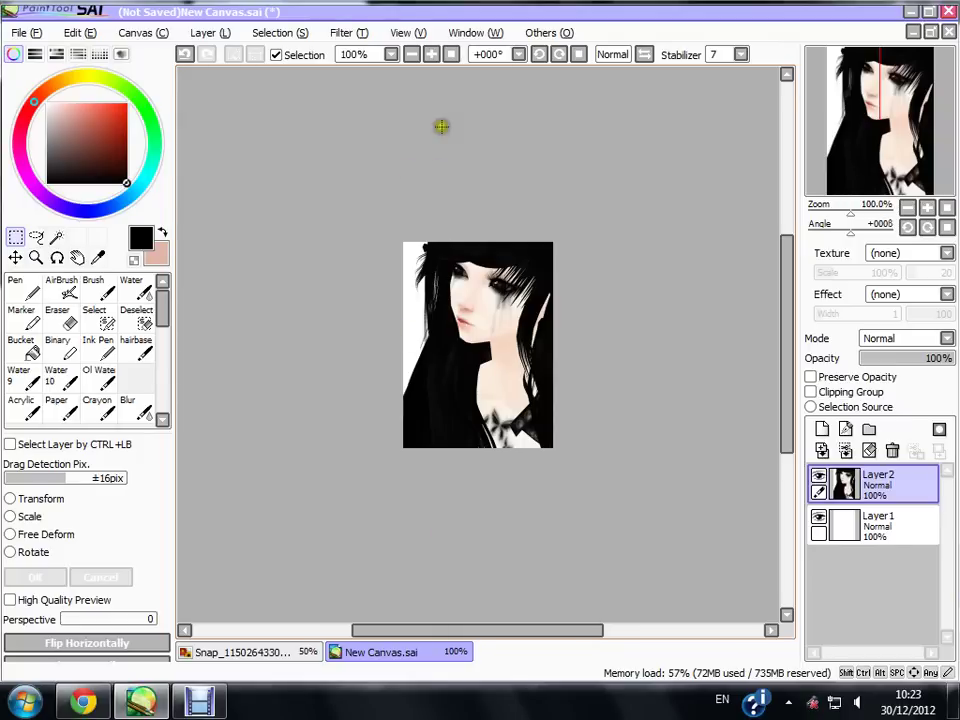
- Select the Brush tool and change its shape from the half-round texture to simple circle
{"action": "left_click", "coordinate": [103, 290]}
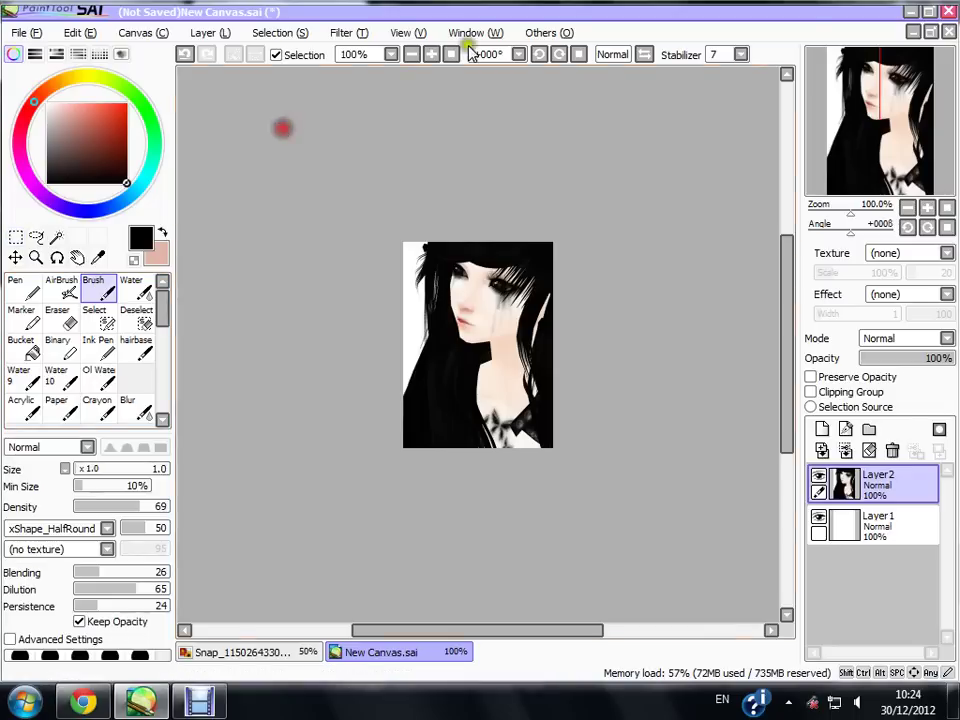
{"action": "left_click", "coordinate": [430, 54]}
{"action": "left_click", "coordinate": [430, 54]}
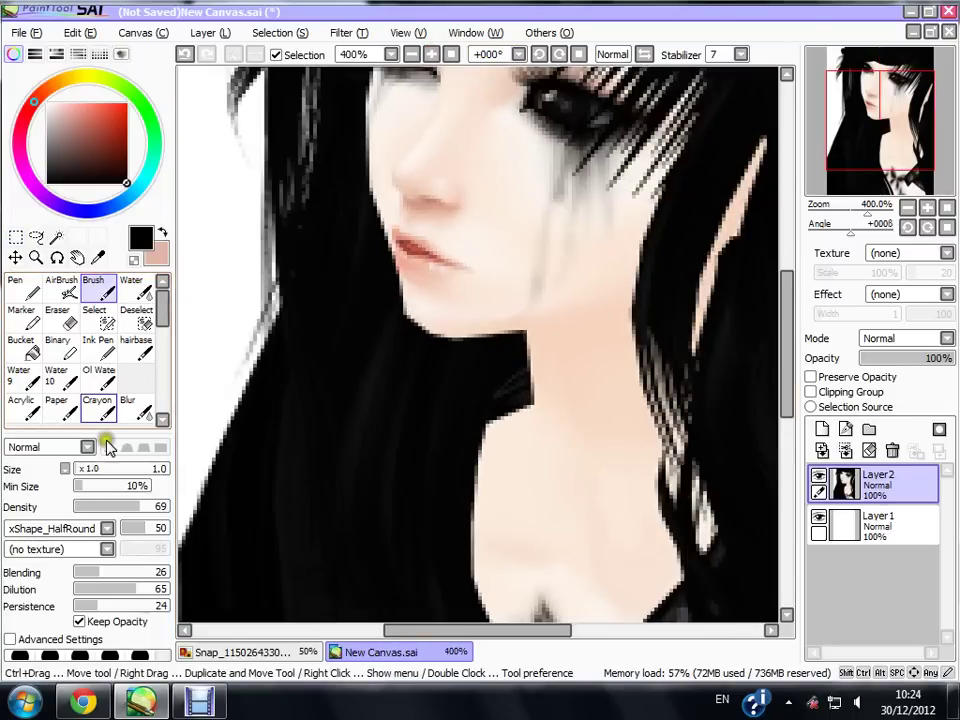
{"action": "left_click", "coordinate": [12, 53]}
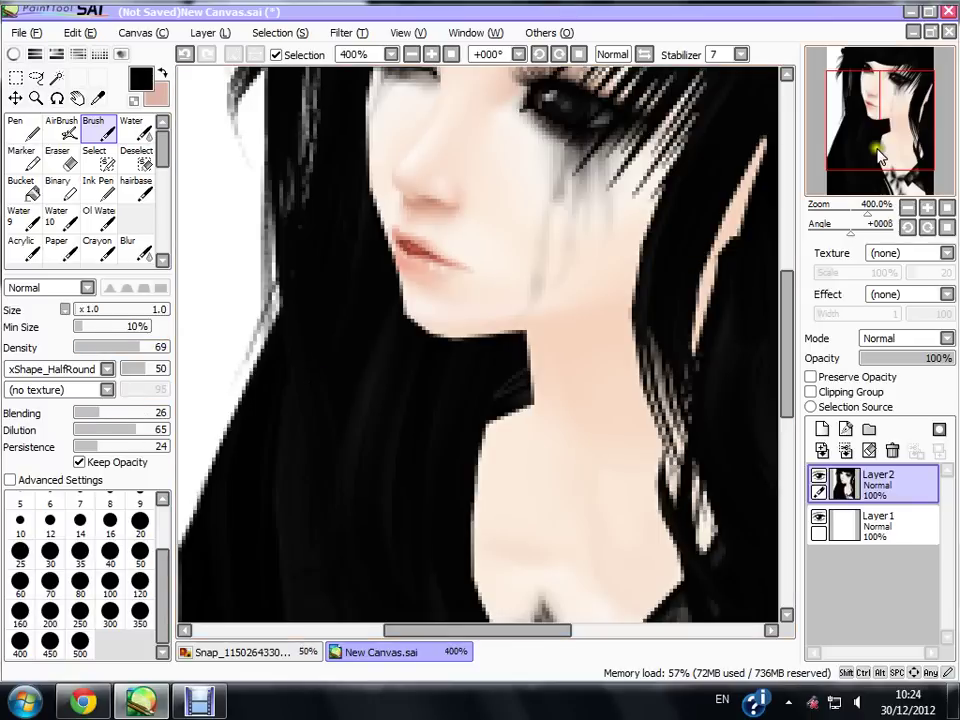
{"action": "left_click_drag", "start_coordinate": [880, 155], "coordinate": [883, 146]}
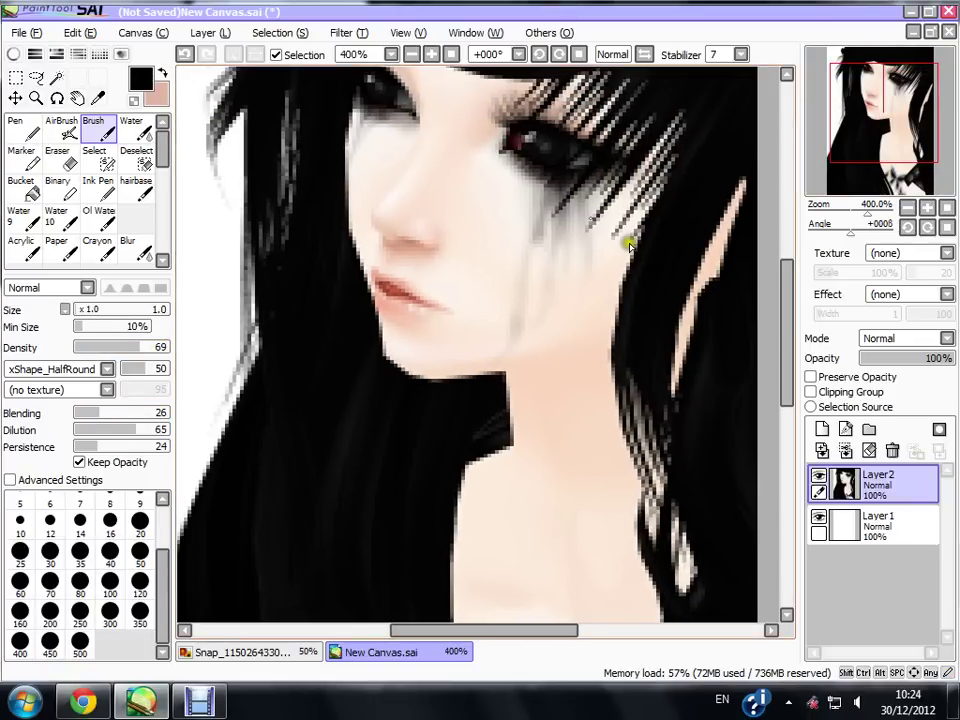
{"action": "left_click", "coordinate": [73, 371]}
{"action": "left_click_drag", "start_coordinate": [110, 461], "coordinate": [103, 392]}
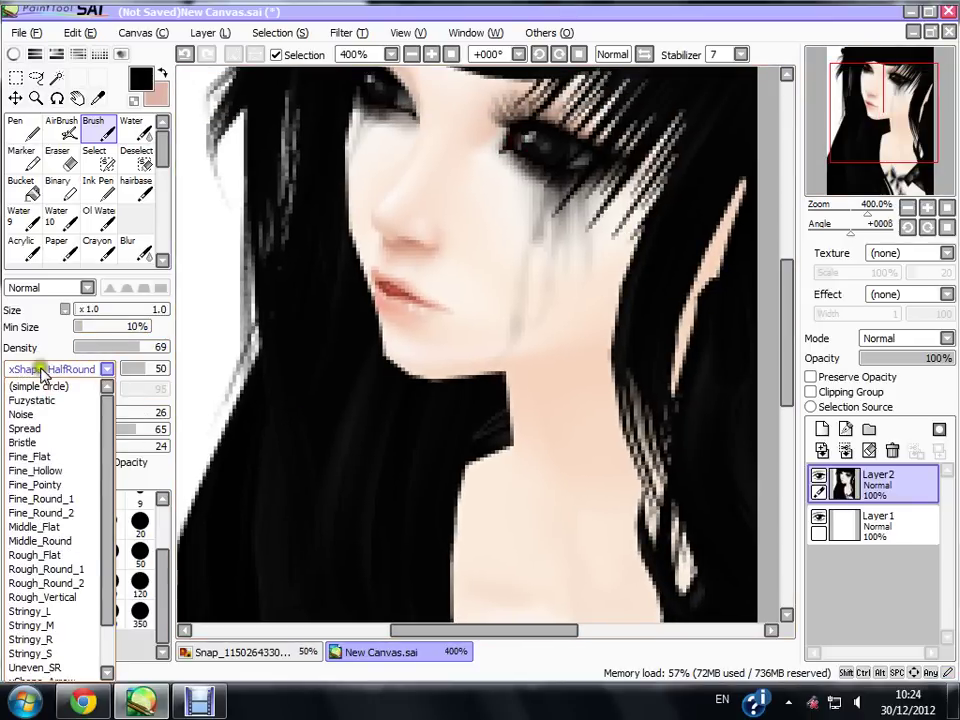
{"action": "left_click", "coordinate": [55, 385]}
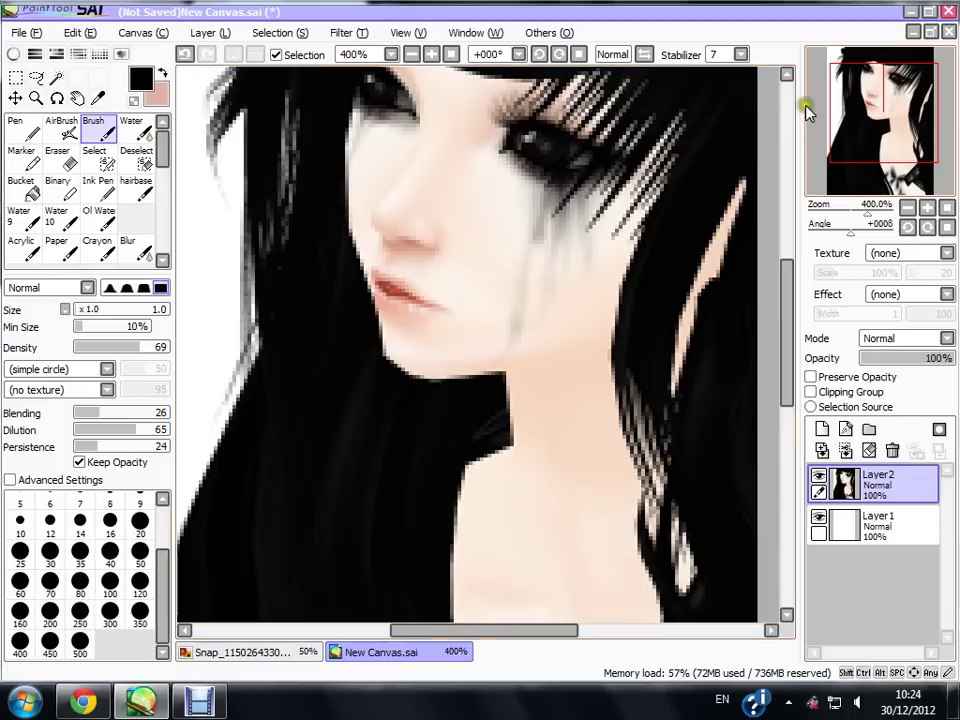
- Sample the pale skin beside the larger eye and paint over its inner corner with brush density 100
{"action": "left_click_drag", "start_coordinate": [808, 108], "coordinate": [815, 84]}
{"action": "left_click", "coordinate": [538, 56]}
{"action": "left_click", "coordinate": [538, 56]}
{"action": "left_click", "coordinate": [538, 56]}
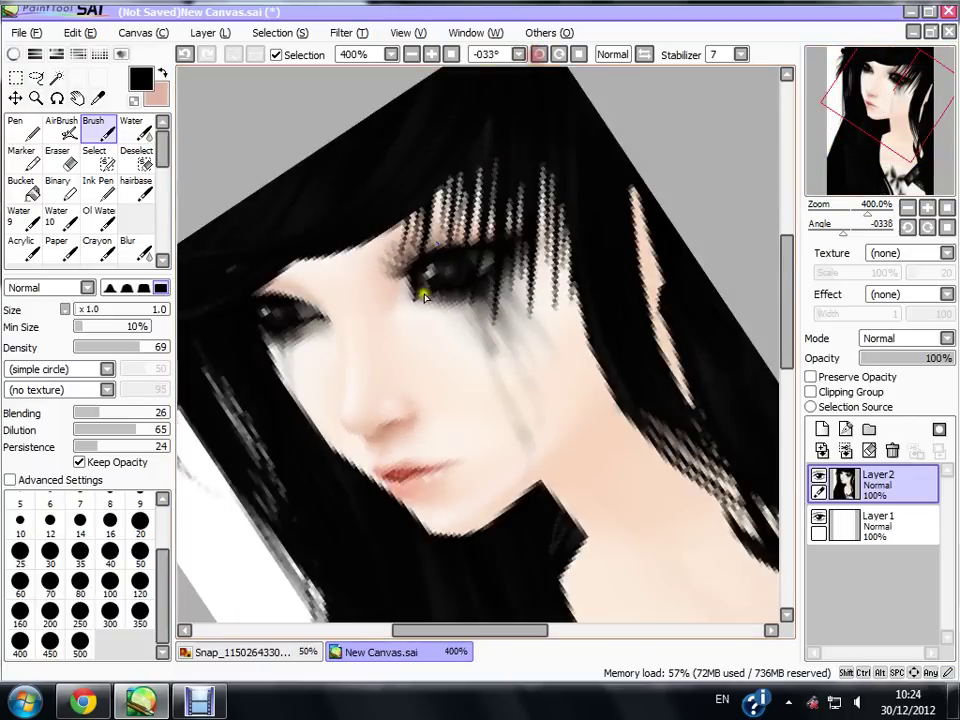
{"action": "left_click", "coordinate": [401, 309], "text": "alt"}
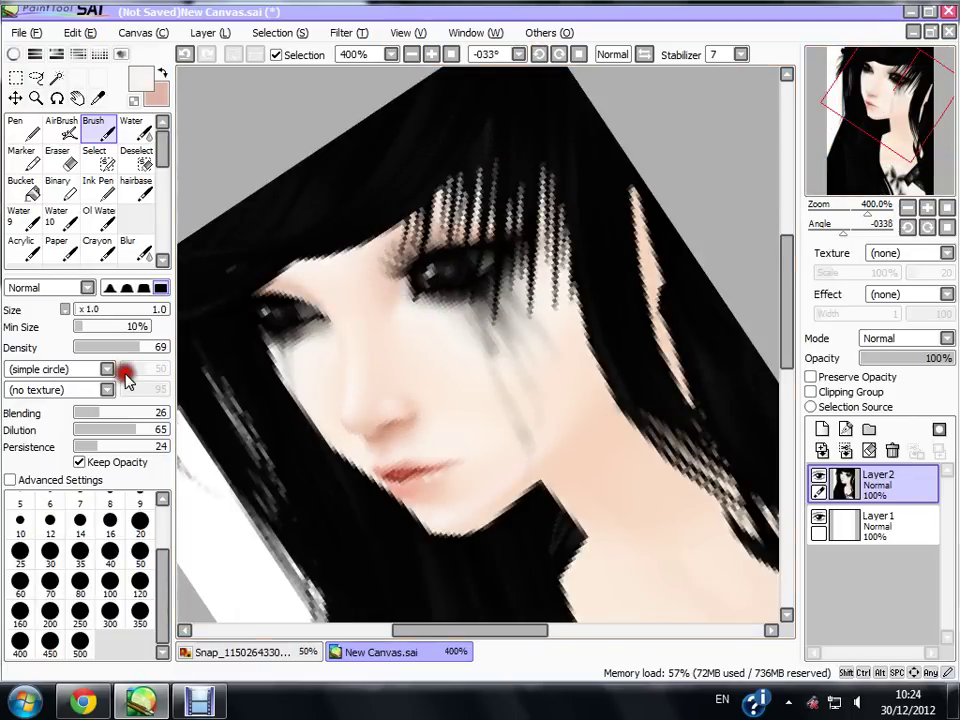
{"action": "left_click_drag", "start_coordinate": [145, 348], "coordinate": [190, 335]}
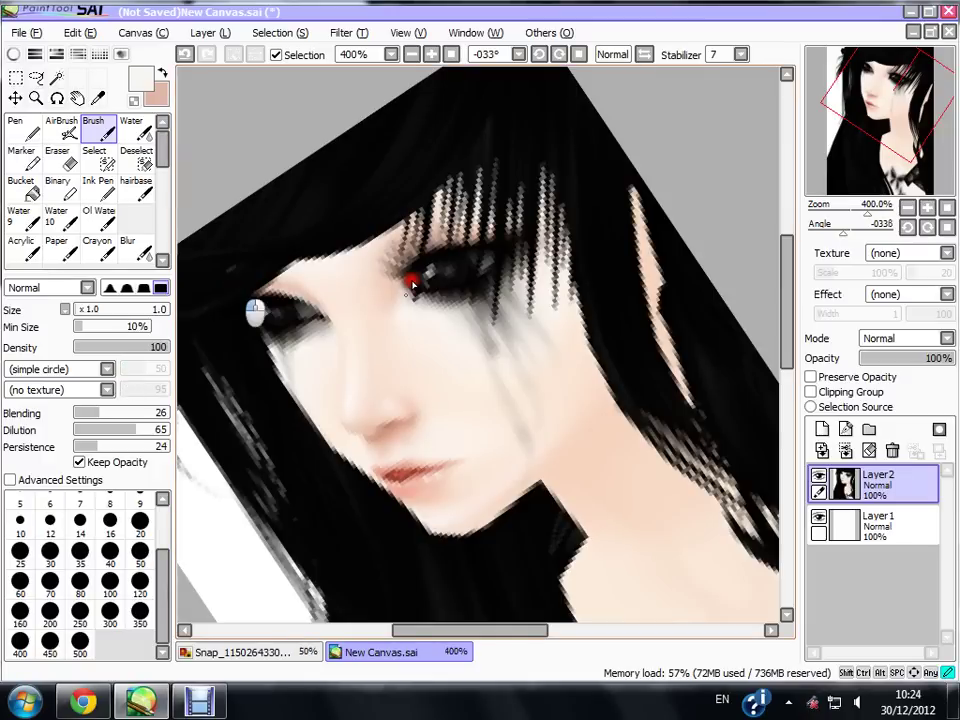
{"action": "mouse_move", "coordinate": [414, 287]}
{"action": "left_mouse_down"}
{"action": "mouse_move", "coordinate": [439, 243]}
{"action": "mouse_move", "coordinate": [386, 287]}
{"action": "left_mouse_up"}
- Set the brush size to 6 and cover the dark smudges above the larger eye's inner corner with sampled skin tones
{"action": "left_click_drag", "start_coordinate": [100, 307], "coordinate": [86, 304]}
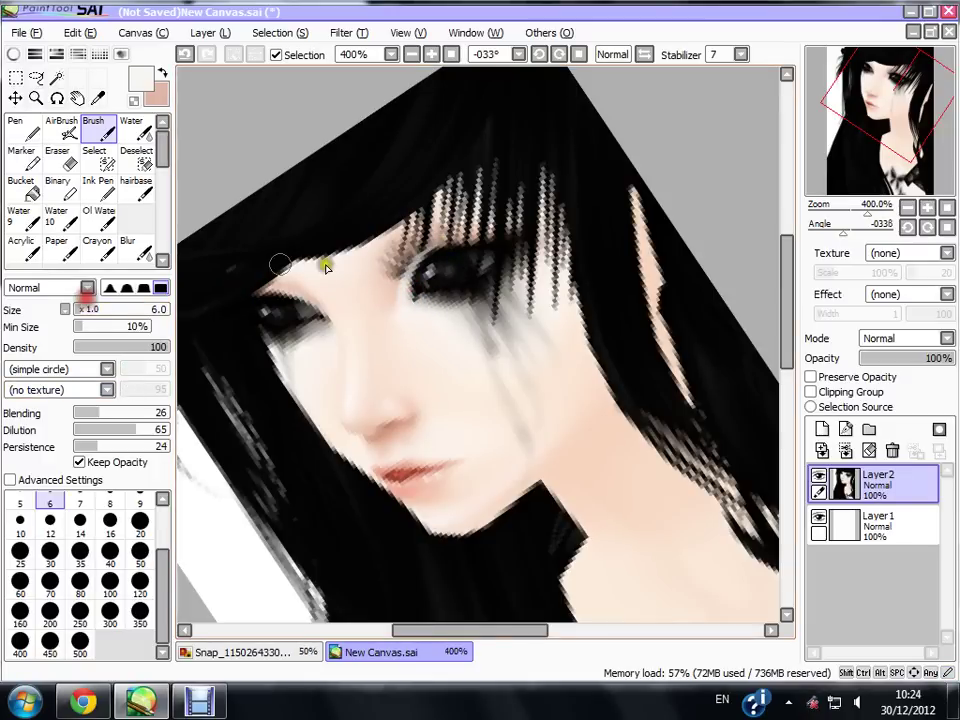
{"action": "right_click", "coordinate": [388, 284]}
{"action": "mouse_move", "coordinate": [409, 250]}
{"action": "left_mouse_down"}
{"action": "mouse_move", "coordinate": [390, 284]}
{"action": "mouse_move", "coordinate": [420, 234]}
{"action": "mouse_move", "coordinate": [401, 242]}
{"action": "mouse_move", "coordinate": [412, 219]}
{"action": "mouse_move", "coordinate": [379, 270]}
{"action": "mouse_move", "coordinate": [397, 248]}
{"action": "mouse_move", "coordinate": [402, 292]}
{"action": "mouse_move", "coordinate": [429, 255]}
{"action": "mouse_move", "coordinate": [408, 272]}
{"action": "mouse_move", "coordinate": [451, 230]}
{"action": "mouse_move", "coordinate": [422, 252]}
{"action": "left_mouse_up"}
{"action": "right_click", "coordinate": [386, 247]}
{"action": "right_click", "coordinate": [402, 291]}
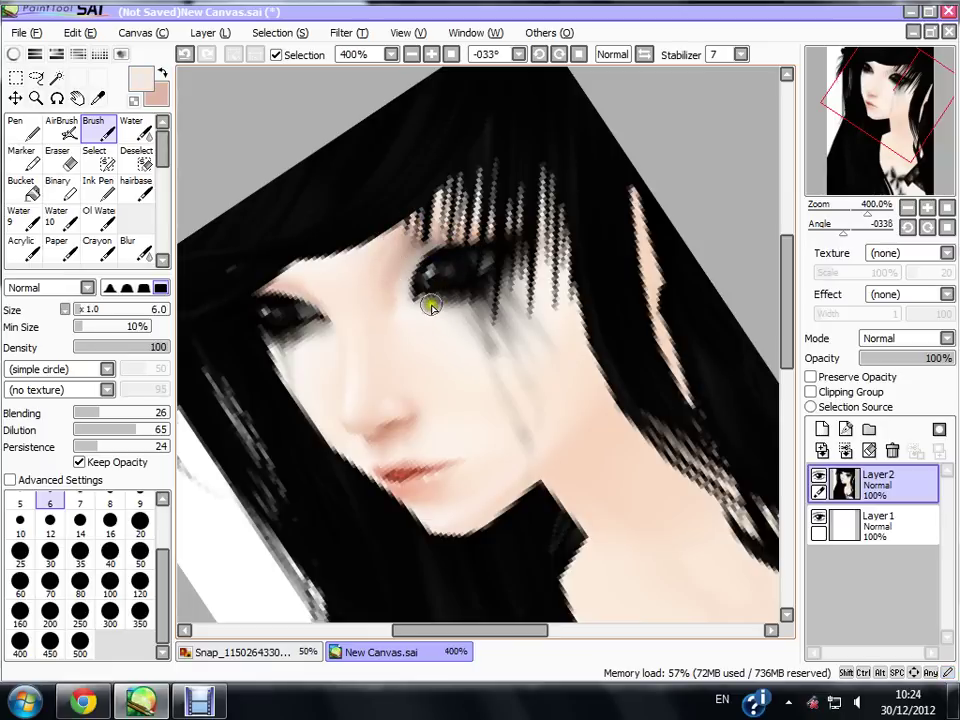
- Paint sampled pale skin along the larger eye's lower edge to cover the smeared dark makeup
{"action": "right_click", "coordinate": [433, 299]}
{"action": "mouse_move", "coordinate": [433, 300]}
{"action": "left_mouse_down"}
{"action": "mouse_move", "coordinate": [504, 291]}
{"action": "mouse_move", "coordinate": [428, 313]}
{"action": "mouse_move", "coordinate": [510, 281]}
{"action": "left_mouse_up"}
{"action": "right_click", "coordinate": [424, 306]}
{"action": "right_click", "coordinate": [507, 289]}
{"action": "left_click_drag", "start_coordinate": [428, 311], "coordinate": [494, 283]}
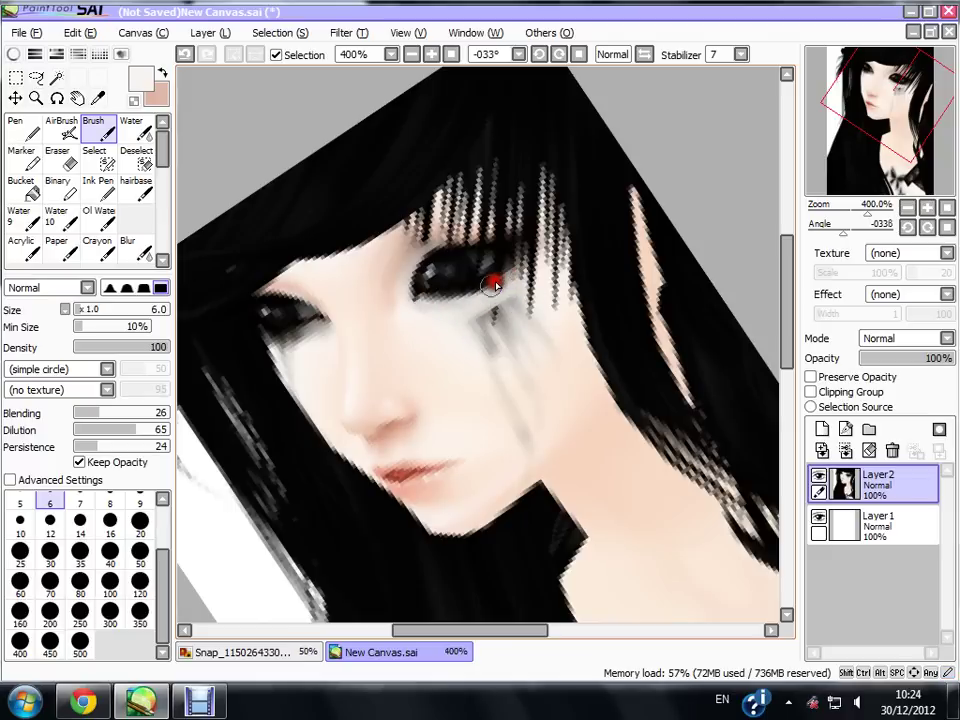
- Blend the dark streaks on the cheek below the larger eye using sampled skin tones at size 15 and density 58
{"action": "left_click", "coordinate": [131, 349]}
{"action": "left_click", "coordinate": [88, 311]}
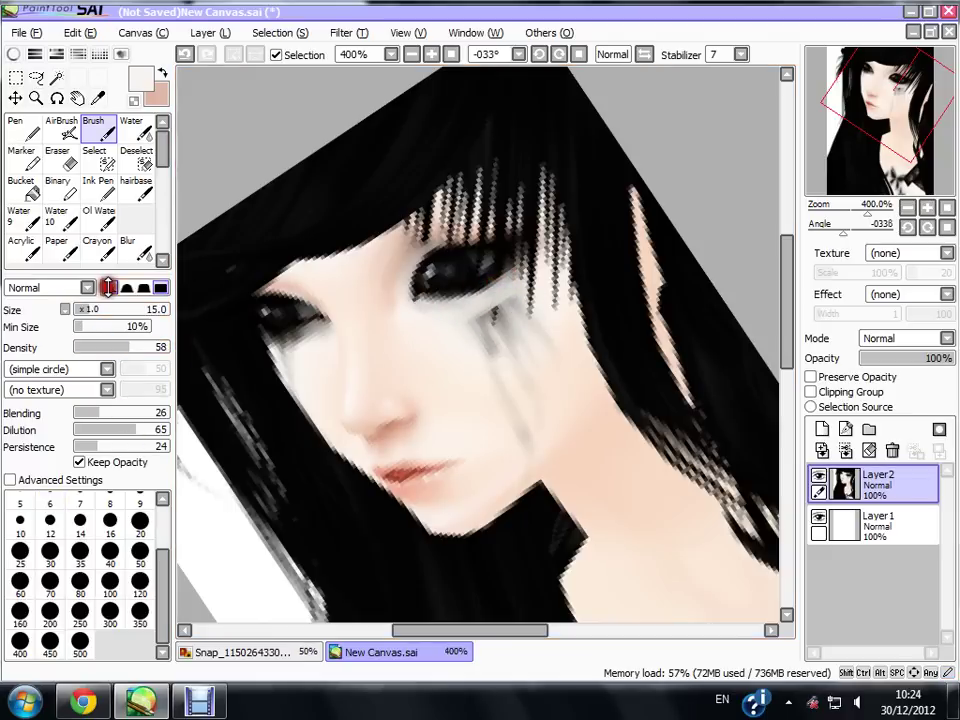
{"action": "right_click", "coordinate": [473, 321]}
{"action": "mouse_move", "coordinate": [470, 321]}
{"action": "left_mouse_down"}
{"action": "mouse_move", "coordinate": [532, 267]}
{"action": "mouse_move", "coordinate": [505, 315]}
{"action": "mouse_move", "coordinate": [525, 308]}
{"action": "mouse_move", "coordinate": [510, 330]}
{"action": "mouse_move", "coordinate": [519, 362]}
{"action": "mouse_move", "coordinate": [472, 340]}
{"action": "mouse_move", "coordinate": [407, 339]}
{"action": "mouse_move", "coordinate": [396, 328]}
{"action": "mouse_move", "coordinate": [527, 274]}
{"action": "mouse_move", "coordinate": [471, 310]}
{"action": "left_mouse_up"}
{"action": "right_click", "coordinate": [529, 304]}
- Pick near-white and add a thin highlight at the larger eye's inner corner with brush size 1 and density 100
{"action": "left_click_drag", "start_coordinate": [86, 310], "coordinate": [79, 312]}
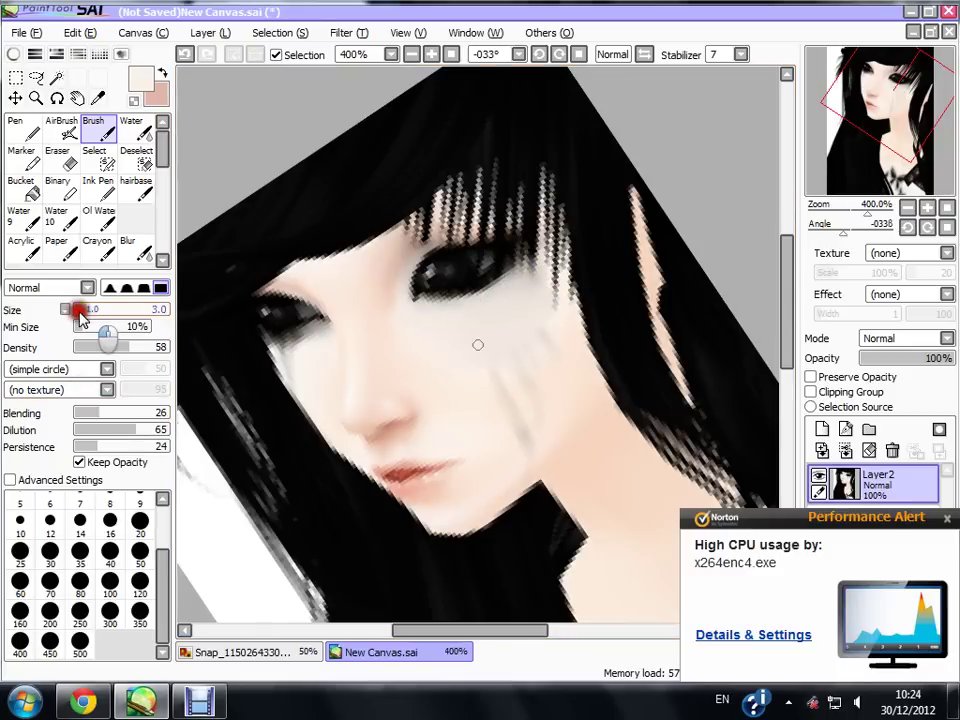
{"action": "left_click", "coordinate": [131, 350]}
{"action": "left_click_drag", "start_coordinate": [131, 350], "coordinate": [170, 347]}
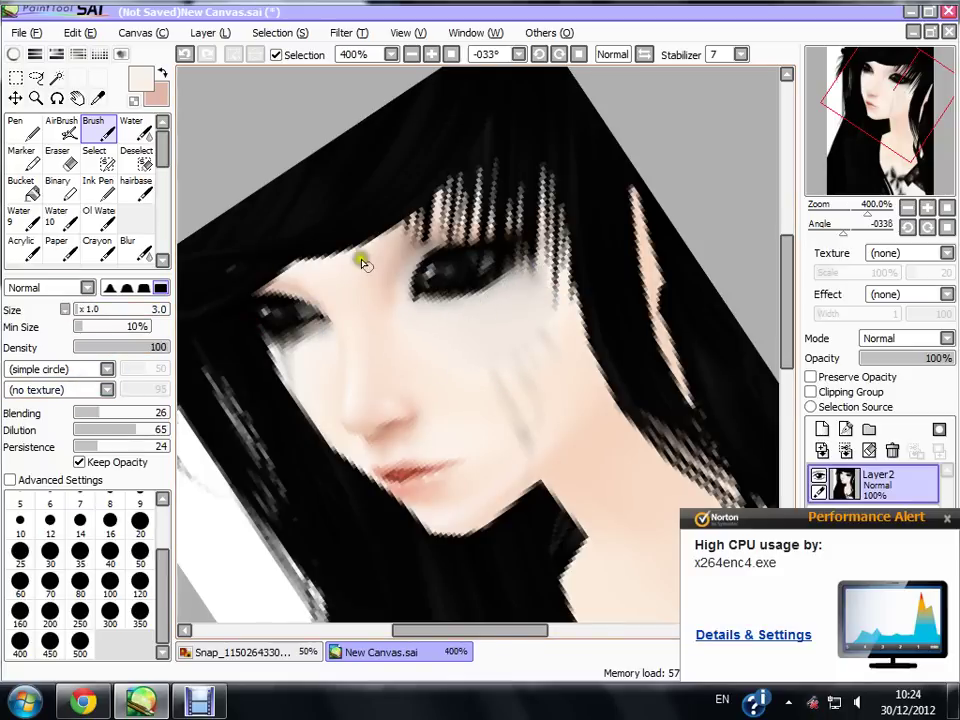
{"action": "left_click", "coordinate": [20, 57]}
{"action": "left_click", "coordinate": [47, 103]}
{"action": "left_click_drag", "start_coordinate": [79, 470], "coordinate": [65, 471]}
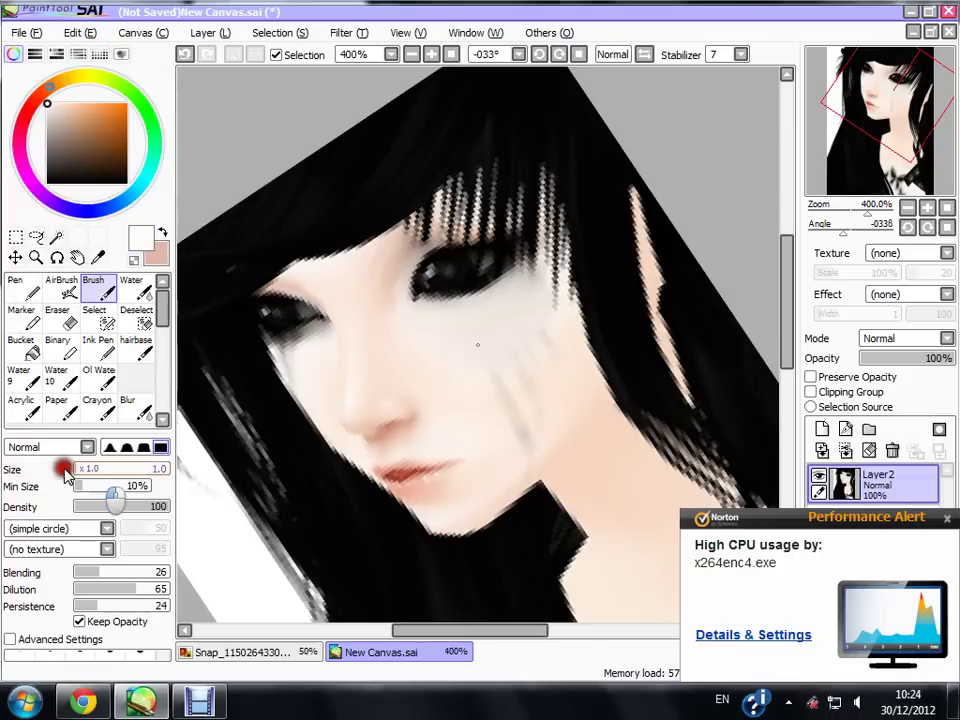
{"action": "mouse_move", "coordinate": [402, 266]}
{"action": "left_mouse_down"}
{"action": "mouse_move", "coordinate": [426, 302]}
{"action": "mouse_move", "coordinate": [406, 305]}
{"action": "left_mouse_up"}
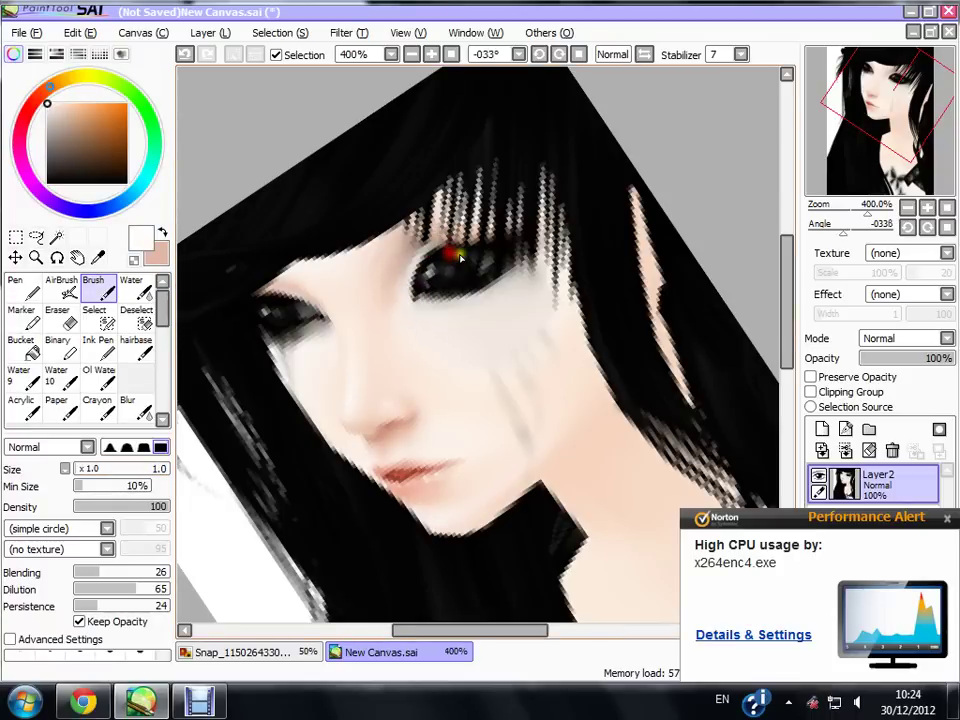
- Sample black and shade the upper lid and outer corner of the larger eye with brush sizes 9 and 8
{"action": "left_click", "coordinate": [497, 231], "text": "alt"}
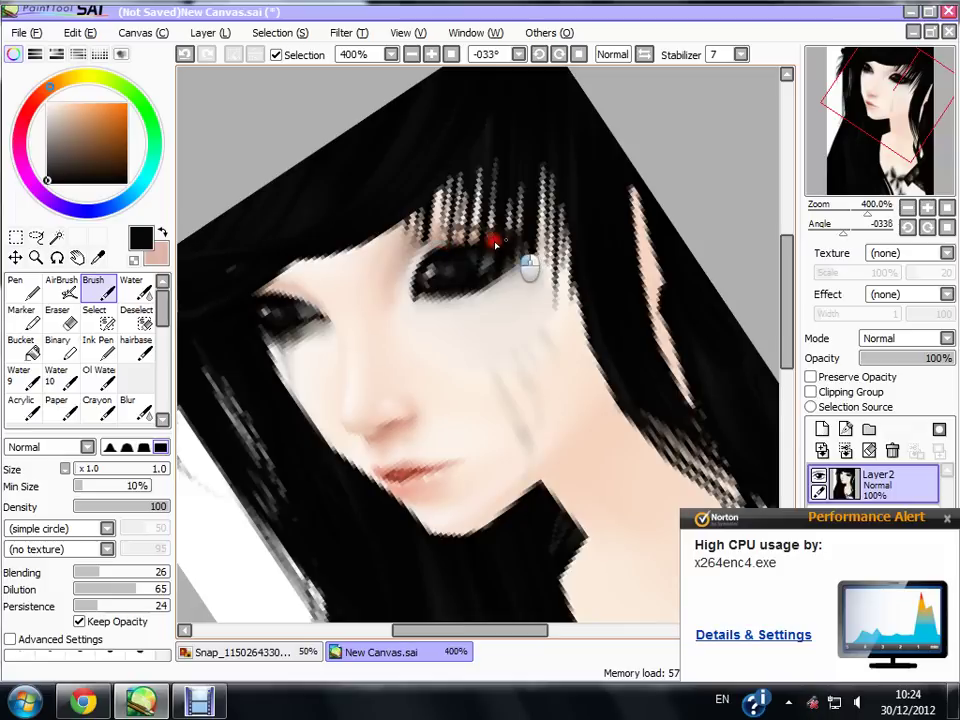
{"action": "left_click", "coordinate": [86, 469]}
{"action": "left_click_drag", "start_coordinate": [522, 249], "coordinate": [416, 235]}
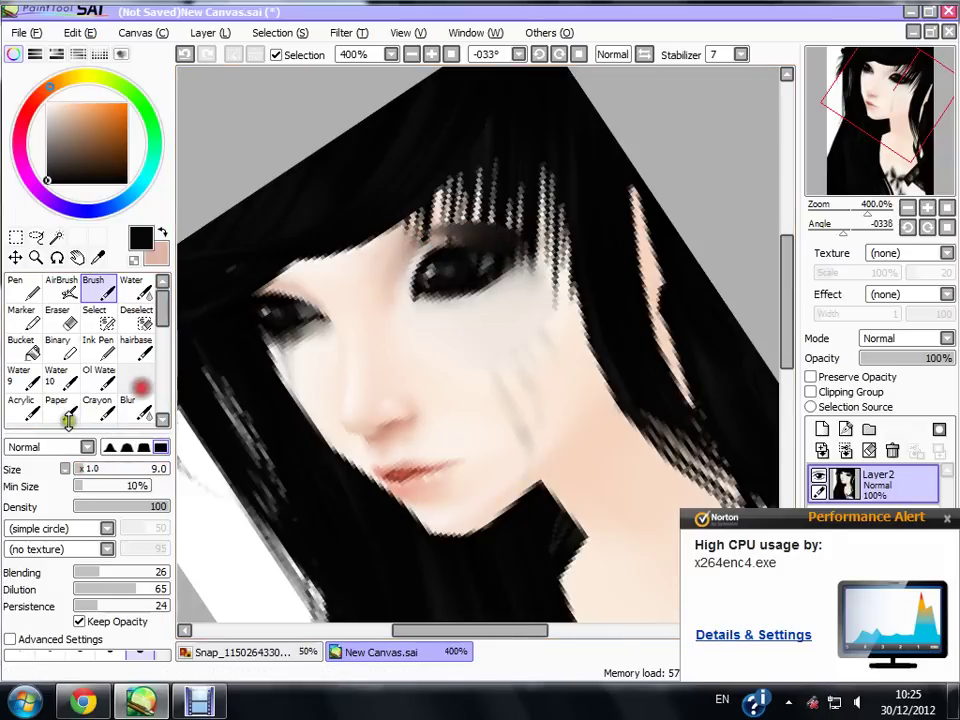
{"action": "left_click", "coordinate": [79, 468]}
{"action": "mouse_move", "coordinate": [510, 255]}
{"action": "left_mouse_down"}
{"action": "mouse_move", "coordinate": [452, 304]}
{"action": "mouse_move", "coordinate": [467, 274]}
{"action": "mouse_move", "coordinate": [541, 210]}
{"action": "left_mouse_up"}
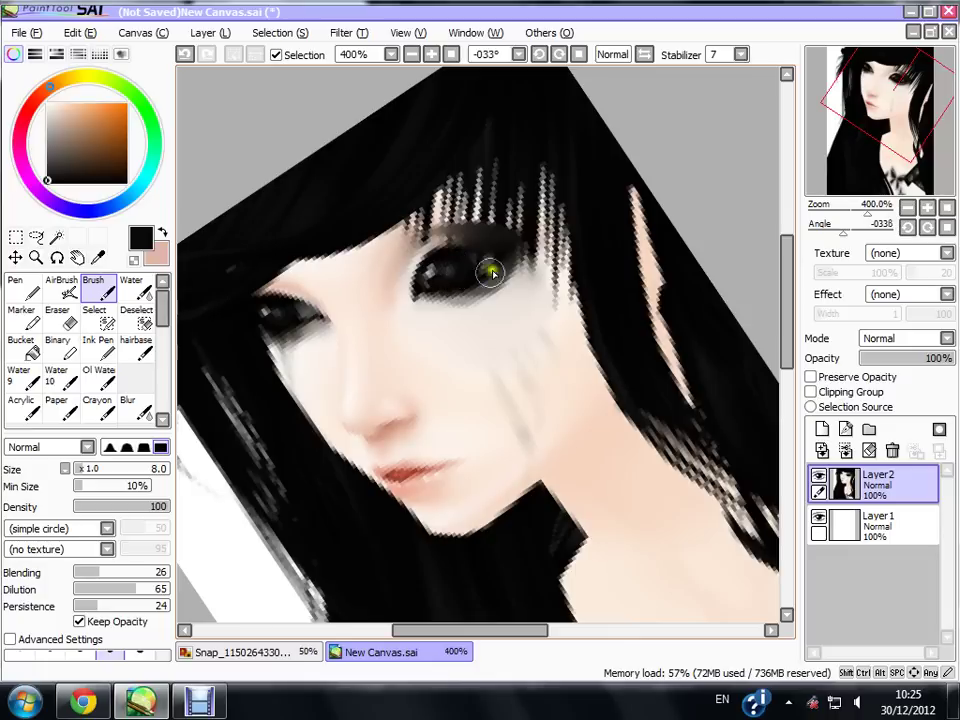
- Sample mauve from the scratchpad and fill the inside of both eyes with a size 6 brush
{"action": "left_click", "coordinate": [120, 56]}
{"action": "right_click", "coordinate": [79, 268]}
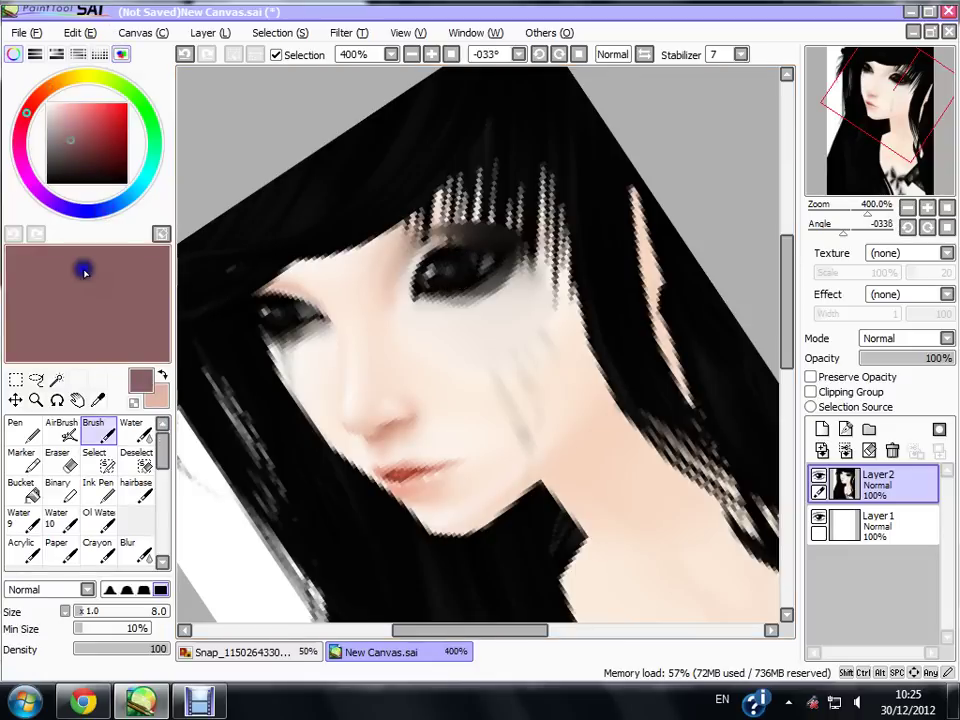
{"action": "left_click", "coordinate": [75, 611]}
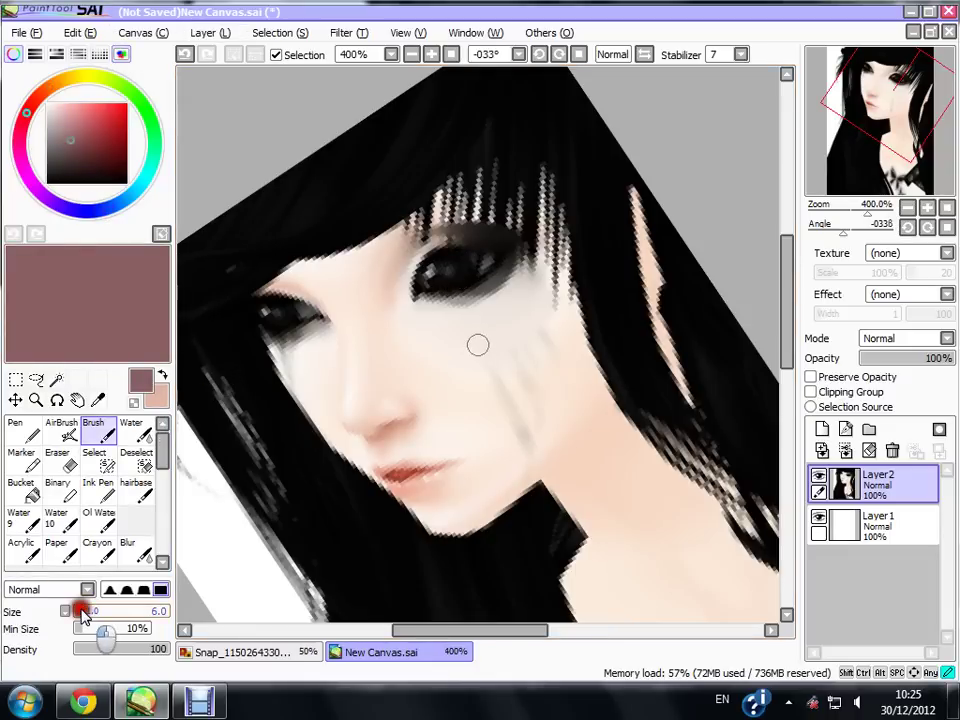
{"action": "mouse_move", "coordinate": [428, 283]}
{"action": "left_mouse_down"}
{"action": "mouse_move", "coordinate": [455, 259]}
{"action": "mouse_move", "coordinate": [440, 262]}
{"action": "mouse_move", "coordinate": [486, 263]}
{"action": "mouse_move", "coordinate": [463, 268]}
{"action": "mouse_move", "coordinate": [484, 266]}
{"action": "mouse_move", "coordinate": [453, 258]}
{"action": "mouse_move", "coordinate": [478, 261]}
{"action": "mouse_move", "coordinate": [407, 274]}
{"action": "left_mouse_up"}
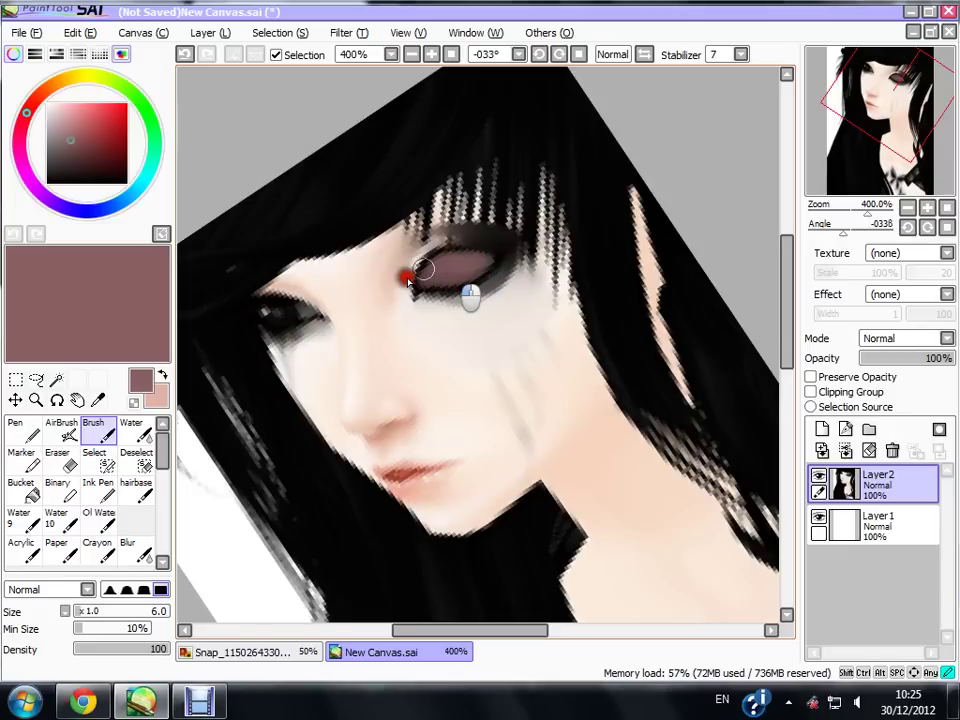
{"action": "mouse_move", "coordinate": [300, 311]}
{"action": "left_mouse_down"}
{"action": "mouse_move", "coordinate": [263, 313]}
{"action": "mouse_move", "coordinate": [281, 321]}
{"action": "mouse_move", "coordinate": [266, 328]}
{"action": "mouse_move", "coordinate": [281, 254]}
{"action": "left_mouse_up"}
- Outline and refine the edges of both eyes with a size 1 brush, using sampled black, dark brown and mauve
{"action": "right_click", "coordinate": [231, 264]}
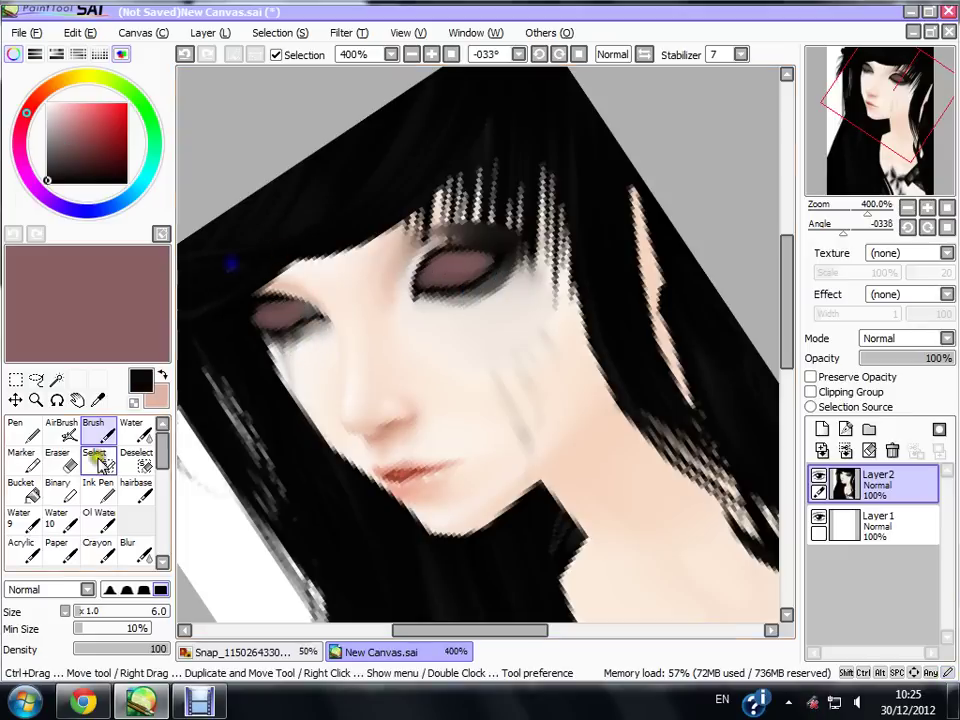
{"action": "left_click", "coordinate": [80, 611]}
{"action": "mouse_move", "coordinate": [256, 301]}
{"action": "left_mouse_down"}
{"action": "mouse_move", "coordinate": [246, 304]}
{"action": "mouse_move", "coordinate": [294, 325]}
{"action": "mouse_move", "coordinate": [313, 316]}
{"action": "mouse_move", "coordinate": [291, 312]}
{"action": "mouse_move", "coordinate": [316, 318]}
{"action": "mouse_move", "coordinate": [264, 312]}
{"action": "mouse_move", "coordinate": [318, 320]}
{"action": "left_mouse_up"}
{"action": "right_click", "coordinate": [287, 309]}
{"action": "right_click", "coordinate": [253, 306]}
{"action": "right_click", "coordinate": [273, 317]}
{"action": "right_click", "coordinate": [485, 276]}
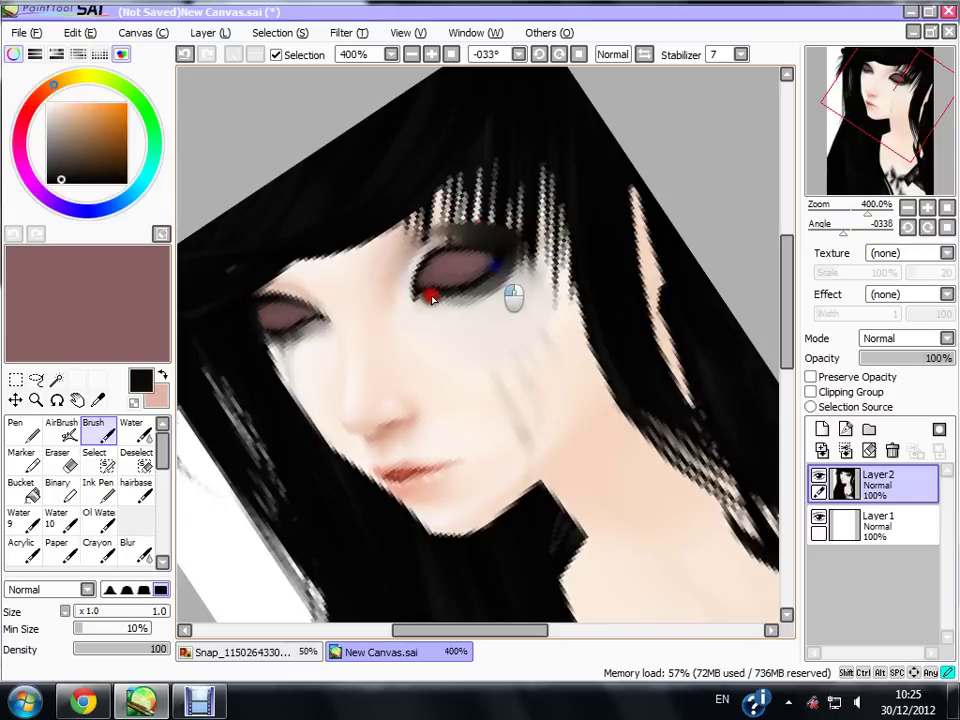
{"action": "mouse_move", "coordinate": [452, 241]}
{"action": "left_mouse_down"}
{"action": "mouse_move", "coordinate": [423, 262]}
{"action": "mouse_move", "coordinate": [459, 237]}
{"action": "mouse_move", "coordinate": [422, 293]}
{"action": "left_mouse_up"}
{"action": "right_click", "coordinate": [452, 256]}
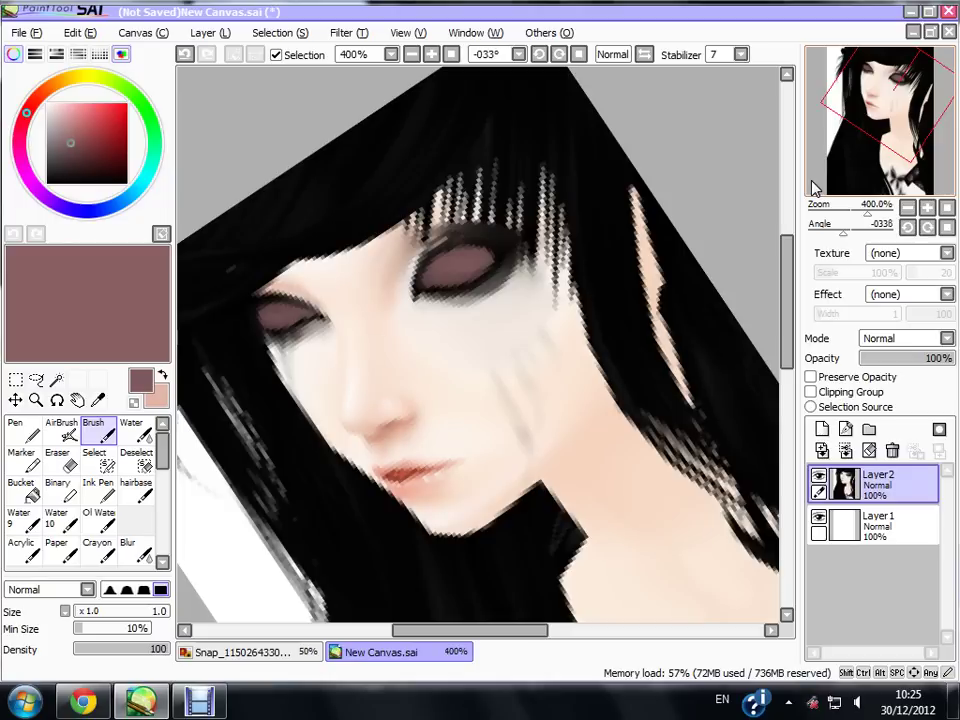
- Add a new layer and draw a black iris in each eye with the Pen tool at size 12
{"action": "left_click", "coordinate": [124, 181]}
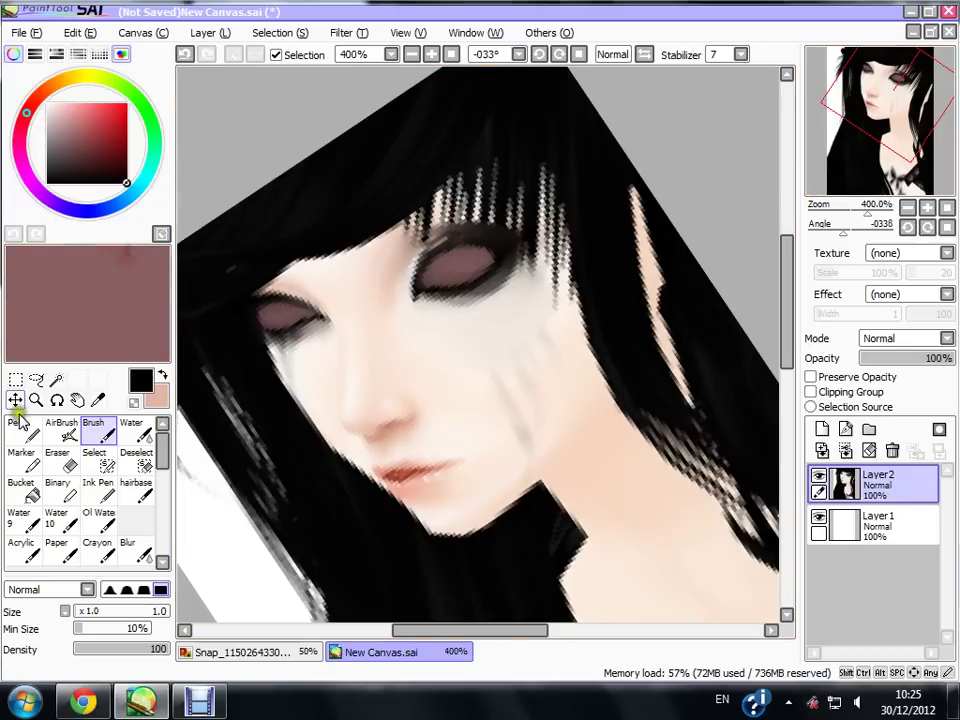
{"action": "left_click", "coordinate": [20, 428]}
{"action": "left_click", "coordinate": [822, 430]}
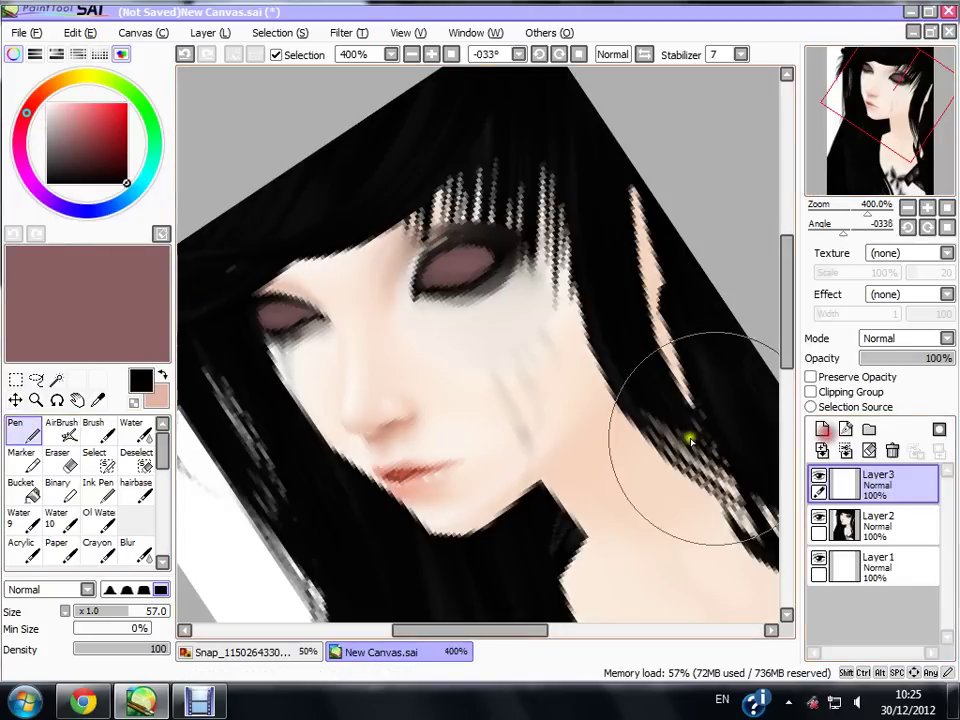
{"action": "left_click_drag", "start_coordinate": [115, 612], "coordinate": [87, 612]}
{"action": "mouse_move", "coordinate": [463, 265]}
{"action": "left_mouse_down"}
{"action": "mouse_move", "coordinate": [465, 256]}
{"action": "mouse_move", "coordinate": [469, 266]}
{"action": "mouse_move", "coordinate": [457, 259]}
{"action": "mouse_move", "coordinate": [470, 263]}
{"action": "left_mouse_up"}
{"action": "left_click_drag", "start_coordinate": [290, 314], "coordinate": [283, 312]}
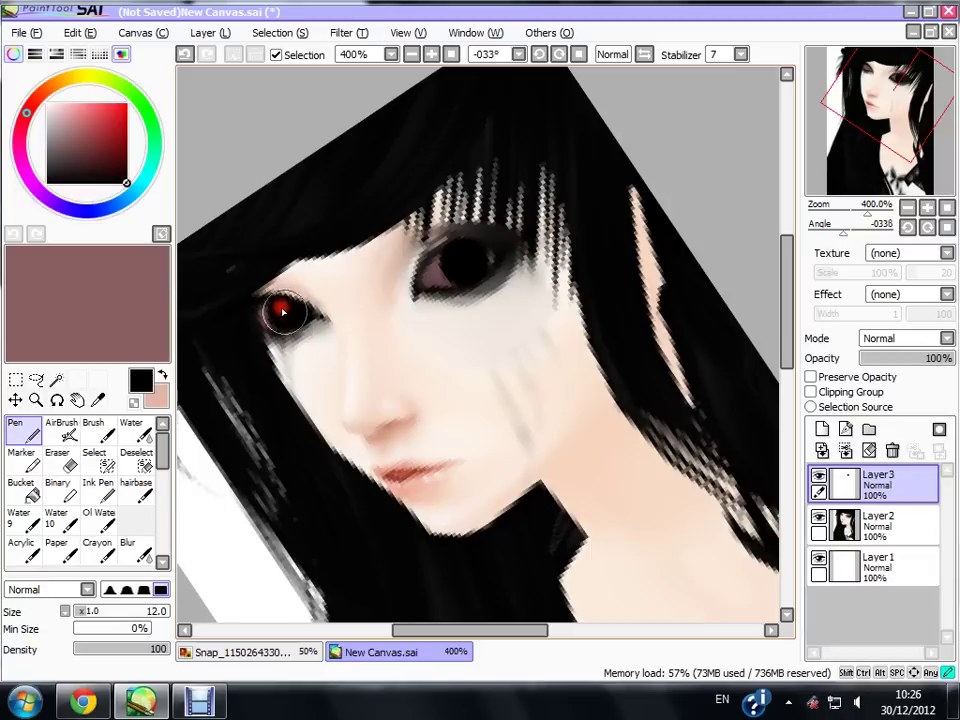
- Check the black irises in both eyes at several zoom levels
{"action": "left_click", "coordinate": [411, 54]}
{"action": "left_click", "coordinate": [411, 54]}
{"action": "left_click", "coordinate": [411, 54]}
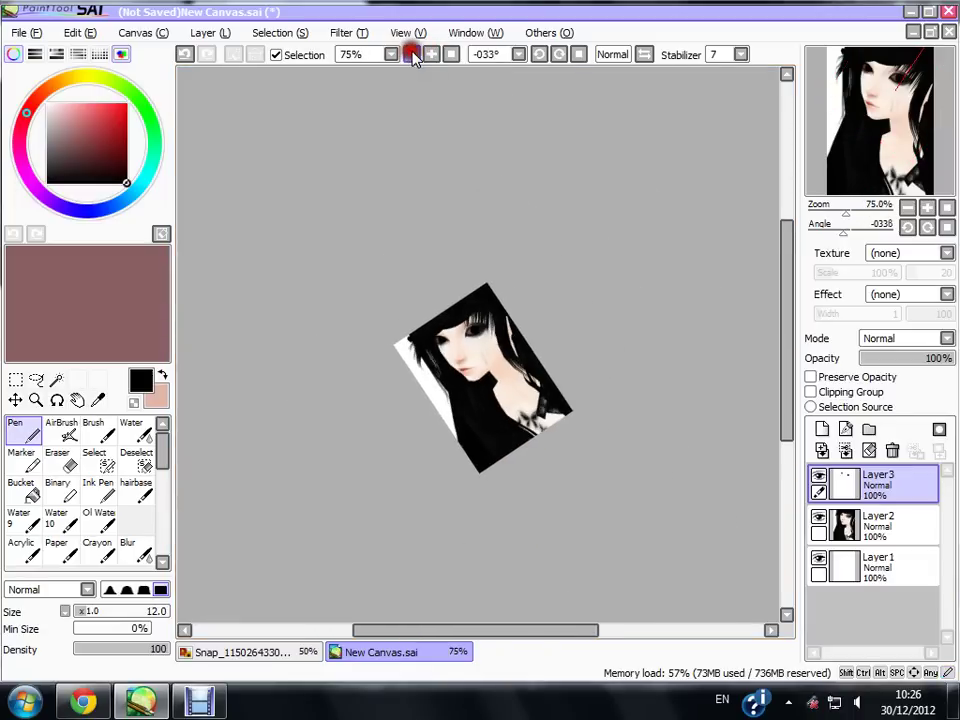
{"action": "left_click", "coordinate": [411, 54]}
{"action": "left_click", "coordinate": [431, 54]}
{"action": "left_click", "coordinate": [431, 54]}
{"action": "left_click", "coordinate": [433, 54]}
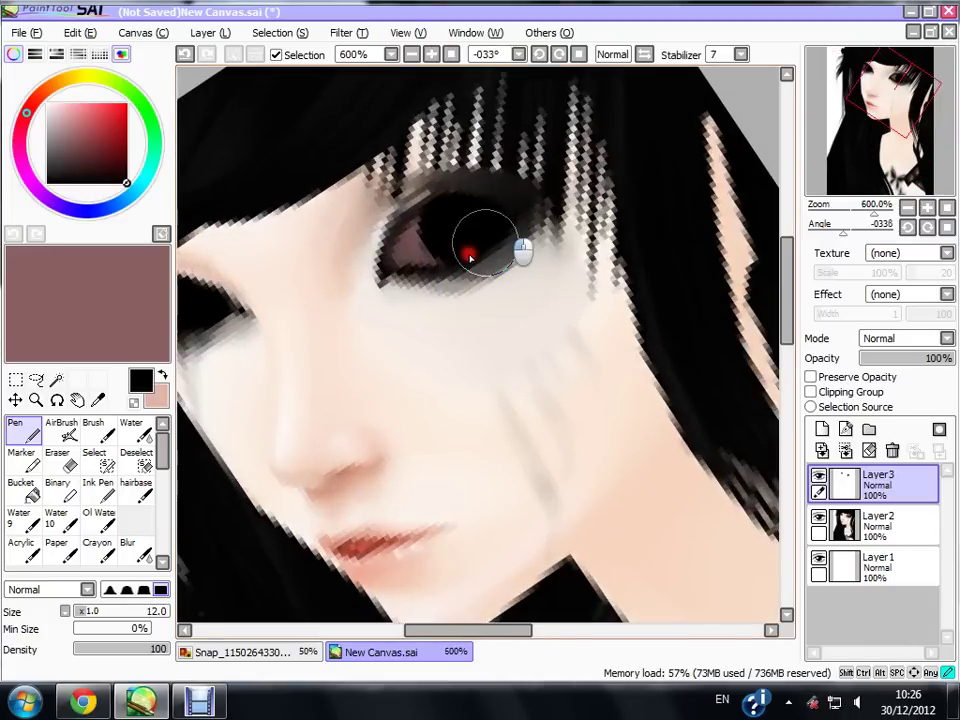
{"action": "left_click", "coordinate": [411, 54]}
{"action": "left_click", "coordinate": [411, 54]}
{"action": "left_click", "coordinate": [431, 54]}
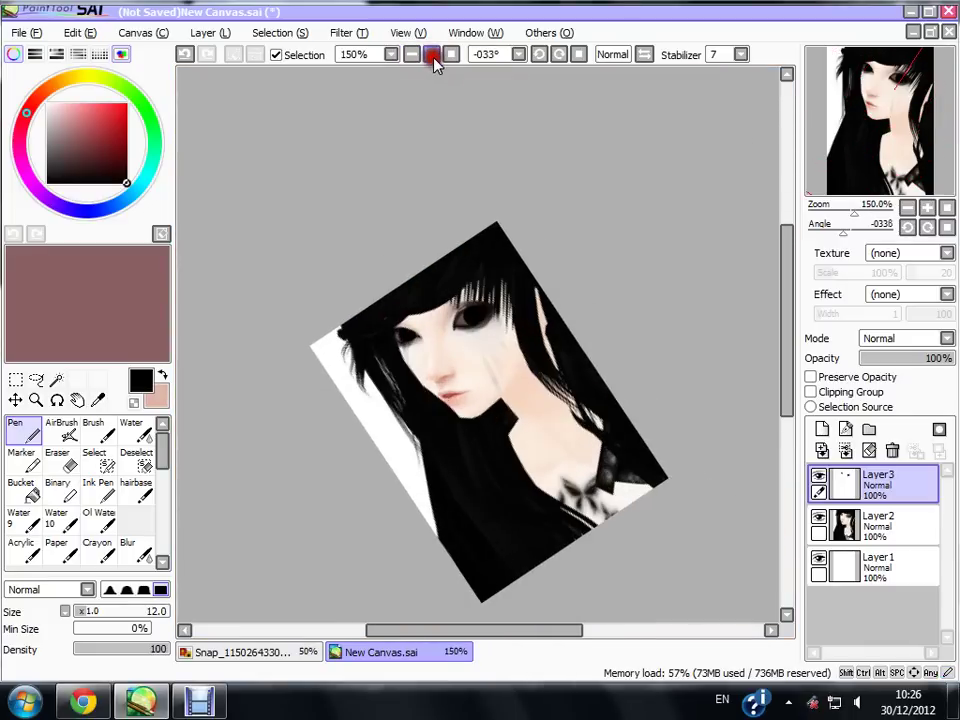
{"action": "left_click", "coordinate": [433, 55]}
{"action": "left_click", "coordinate": [433, 55]}
{"action": "left_click", "coordinate": [433, 55]}
{"action": "left_click", "coordinate": [433, 55]}
- Merge the iris layer down into the portrait layer
{"action": "left_click", "coordinate": [845, 450]}
{"action": "left_click", "coordinate": [845, 450]}
{"action": "left_click", "coordinate": [822, 429]}
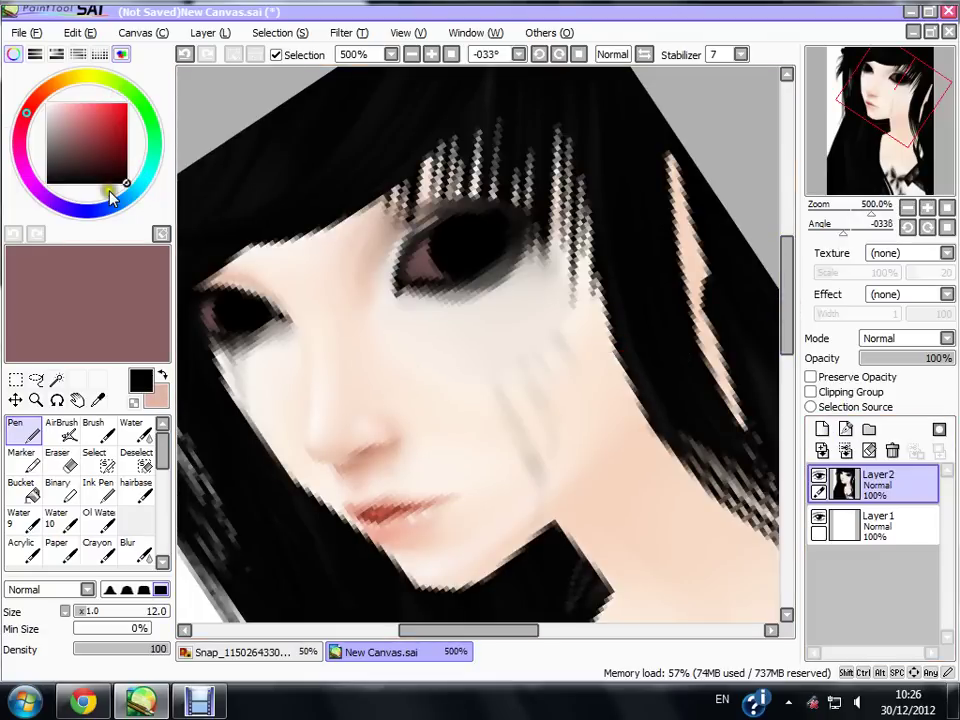
- Paint dark blue strokes inside the black irises of both eyes with the Brush at size 1
{"action": "mouse_move", "coordinate": [118, 205]}
{"action": "left_mouse_down"}
{"action": "mouse_move", "coordinate": [89, 211]}
{"action": "mouse_move", "coordinate": [118, 203]}
{"action": "left_mouse_up"}
{"action": "left_click", "coordinate": [117, 147]}
{"action": "left_click", "coordinate": [116, 147]}
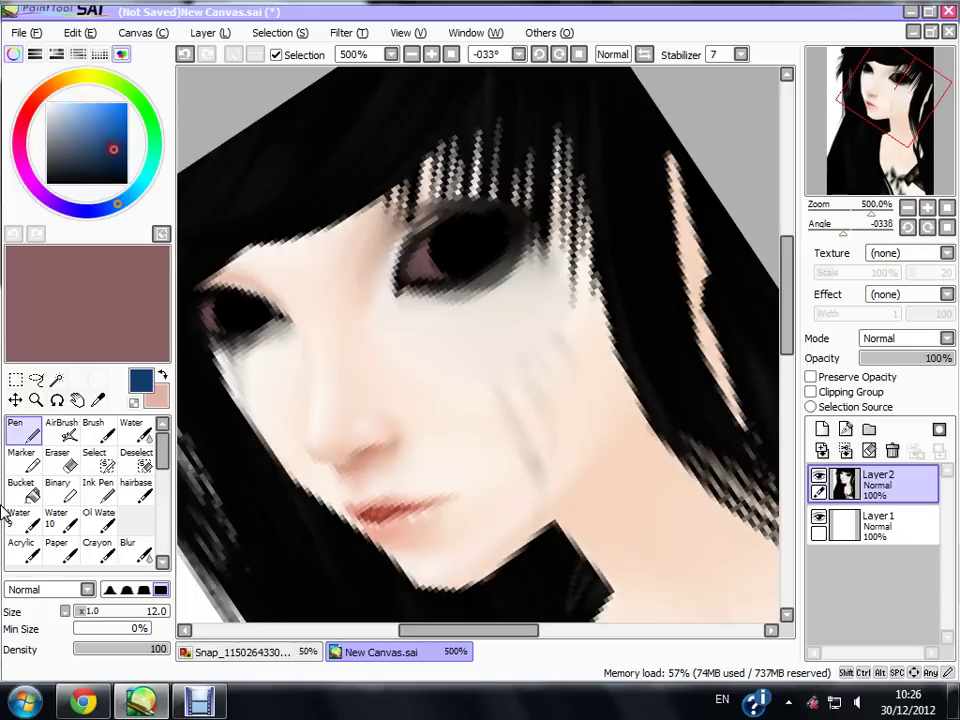
{"action": "left_click", "coordinate": [92, 428]}
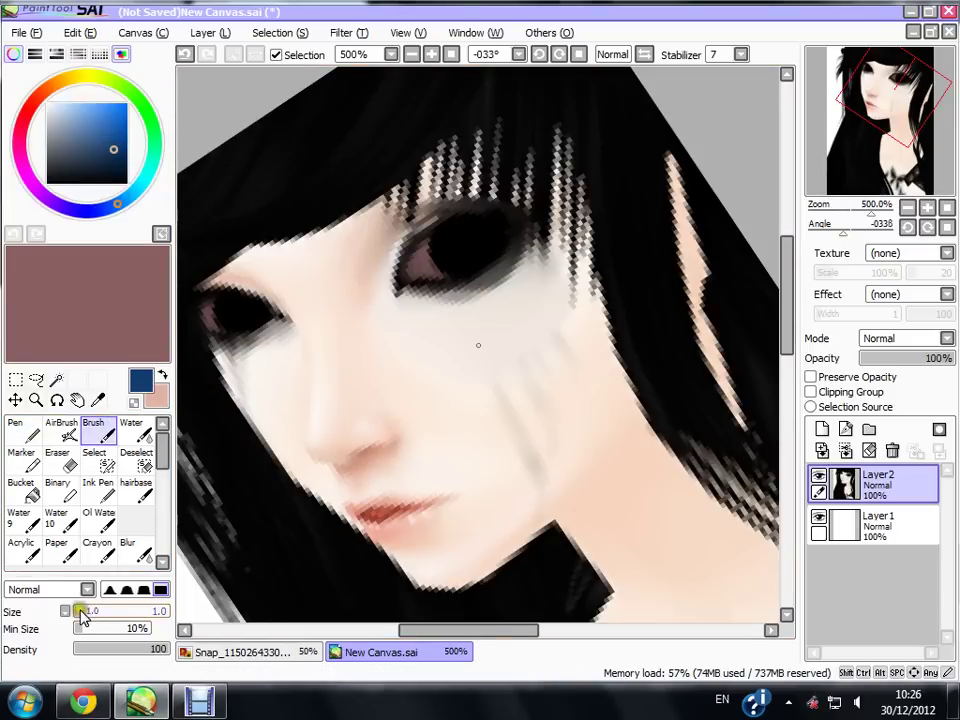
{"action": "left_click", "coordinate": [121, 56]}
{"action": "left_click", "coordinate": [80, 470]}
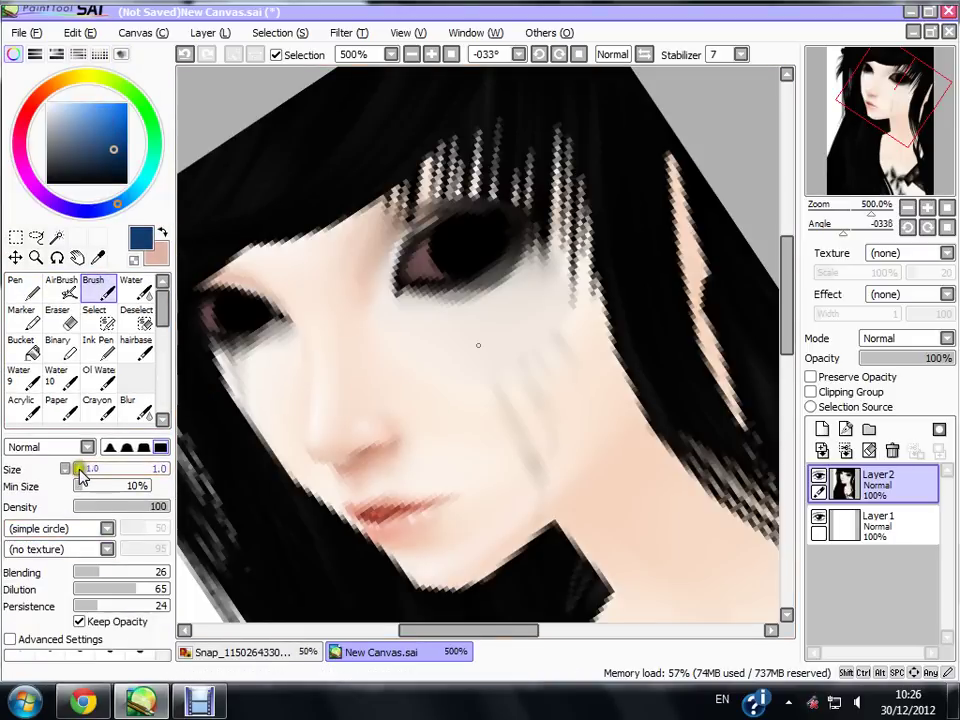
{"action": "left_click", "coordinate": [432, 54]}
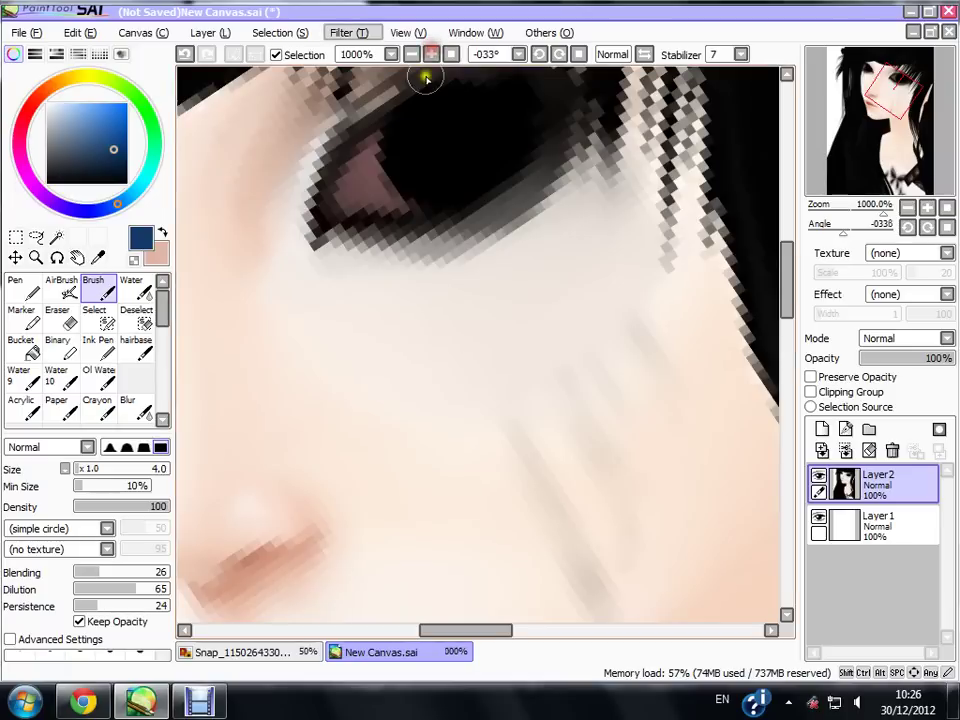
{"action": "left_click", "coordinate": [898, 82]}
{"action": "left_click_drag", "start_coordinate": [86, 467], "coordinate": [4, 400]}
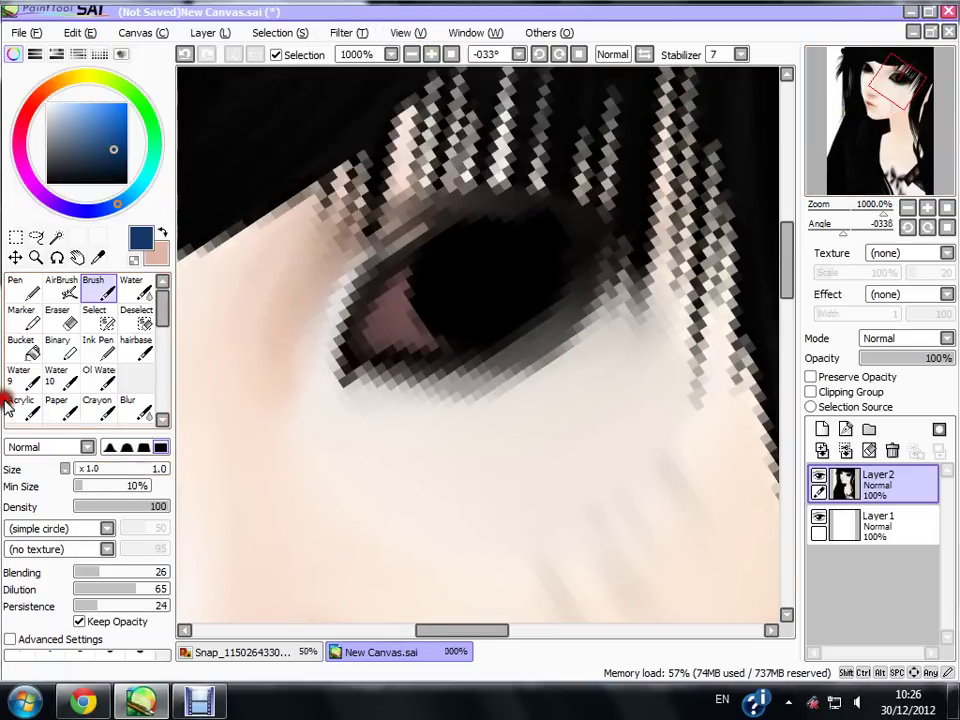
{"action": "mouse_move", "coordinate": [440, 284]}
{"action": "left_mouse_down"}
{"action": "mouse_move", "coordinate": [456, 282]}
{"action": "mouse_move", "coordinate": [463, 305]}
{"action": "mouse_move", "coordinate": [474, 295]}
{"action": "mouse_move", "coordinate": [515, 303]}
{"action": "mouse_move", "coordinate": [529, 266]}
{"action": "mouse_move", "coordinate": [518, 305]}
{"action": "left_mouse_up"}
{"action": "mouse_move", "coordinate": [837, 148]}
{"action": "left_mouse_down"}
{"action": "mouse_move", "coordinate": [870, 136]}
{"action": "mouse_move", "coordinate": [843, 128]}
{"action": "left_mouse_up"}
{"action": "mouse_move", "coordinate": [301, 245]}
{"action": "left_mouse_down"}
{"action": "mouse_move", "coordinate": [321, 266]}
{"action": "mouse_move", "coordinate": [332, 259]}
{"action": "mouse_move", "coordinate": [321, 274]}
{"action": "mouse_move", "coordinate": [338, 272]}
{"action": "mouse_move", "coordinate": [370, 241]}
{"action": "left_mouse_up"}
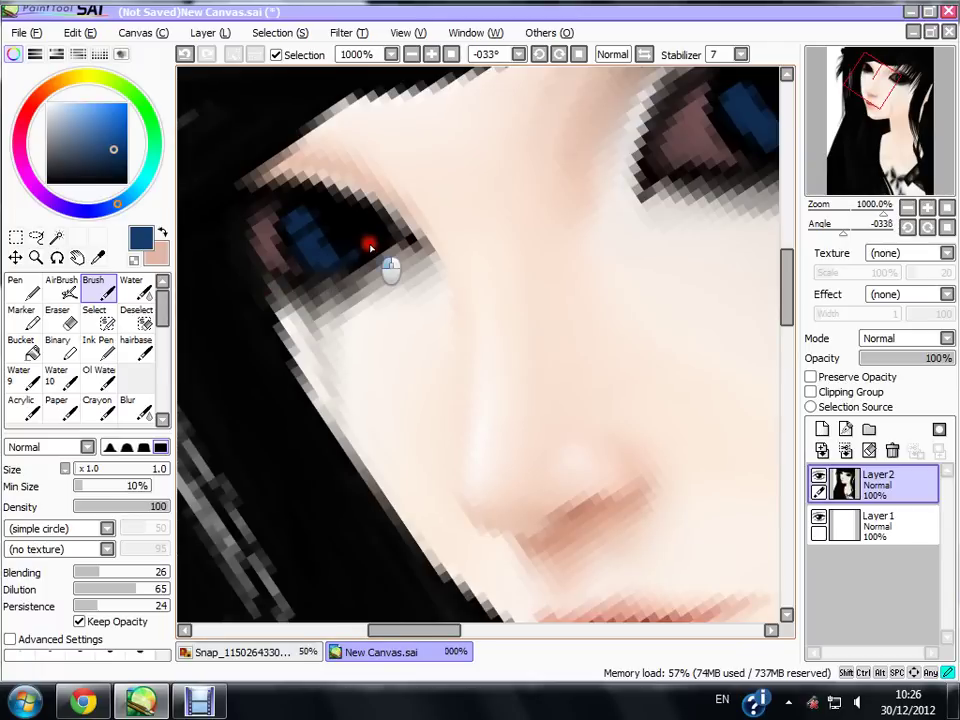
- Add lighter blue highlights over the dark blue strokes in both irises with the size 1 brush
{"action": "left_click", "coordinate": [433, 55]}
{"action": "left_click", "coordinate": [433, 55]}
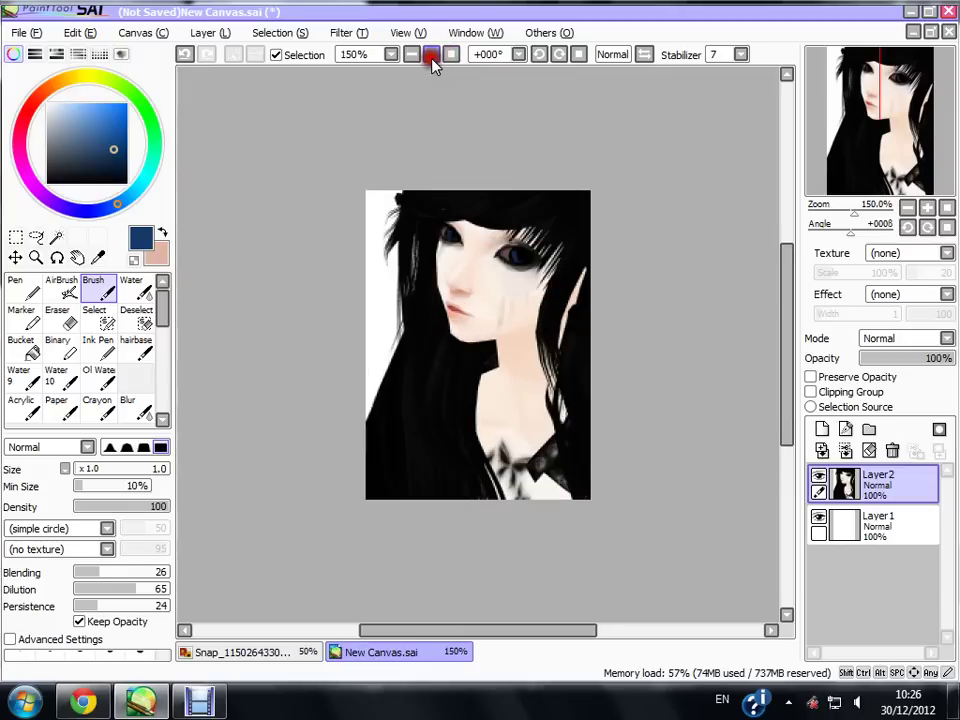
{"action": "left_click", "coordinate": [433, 55]}
{"action": "left_click", "coordinate": [433, 55]}
{"action": "left_click", "coordinate": [433, 55]}
{"action": "left_click", "coordinate": [433, 55]}
{"action": "left_click_drag", "start_coordinate": [864, 147], "coordinate": [884, 104]}
{"action": "left_click", "coordinate": [93, 119]}
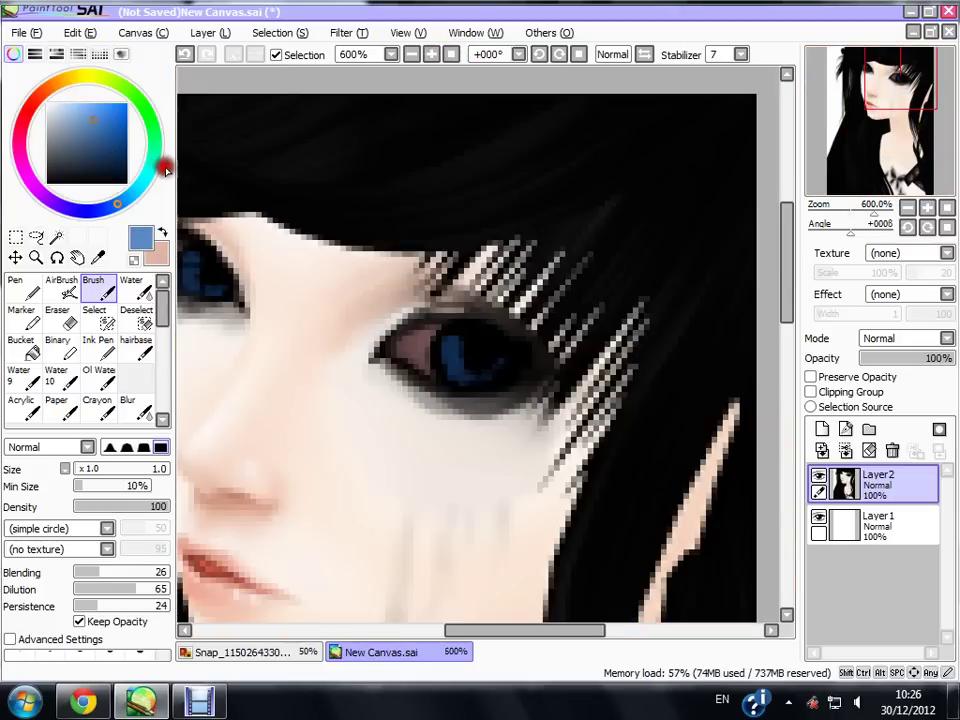
{"action": "mouse_move", "coordinate": [450, 342]}
{"action": "left_mouse_down"}
{"action": "mouse_move", "coordinate": [448, 377]}
{"action": "mouse_move", "coordinate": [448, 358]}
{"action": "left_mouse_up"}
{"action": "left_click_drag", "start_coordinate": [866, 168], "coordinate": [867, 164]}
{"action": "left_click_drag", "start_coordinate": [485, 252], "coordinate": [667, 185]}
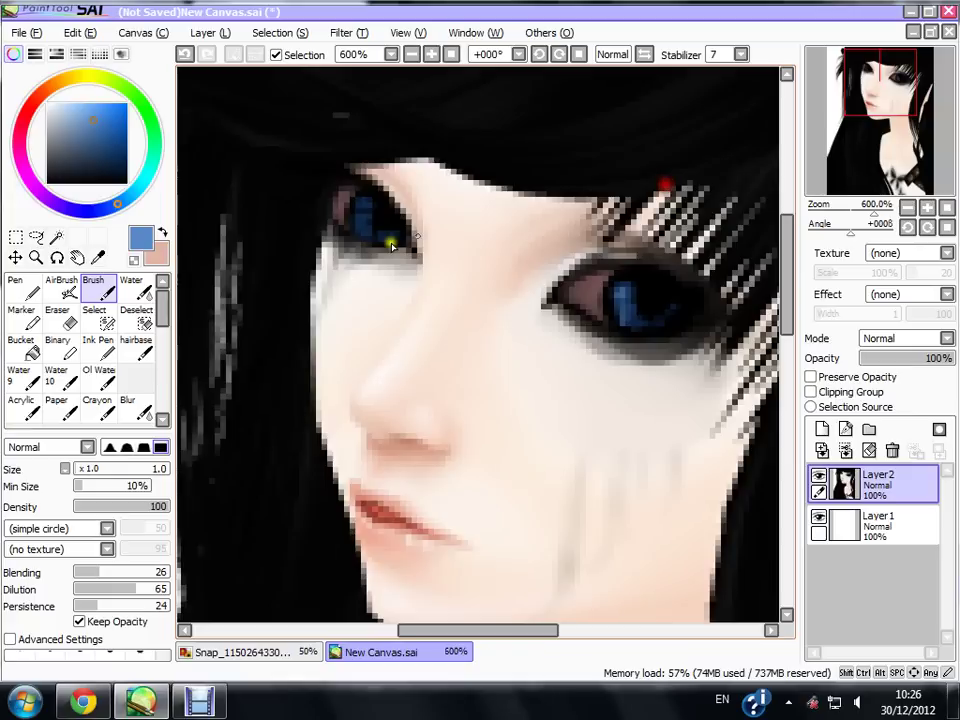
{"action": "left_click", "coordinate": [366, 210], "text": "alt"}
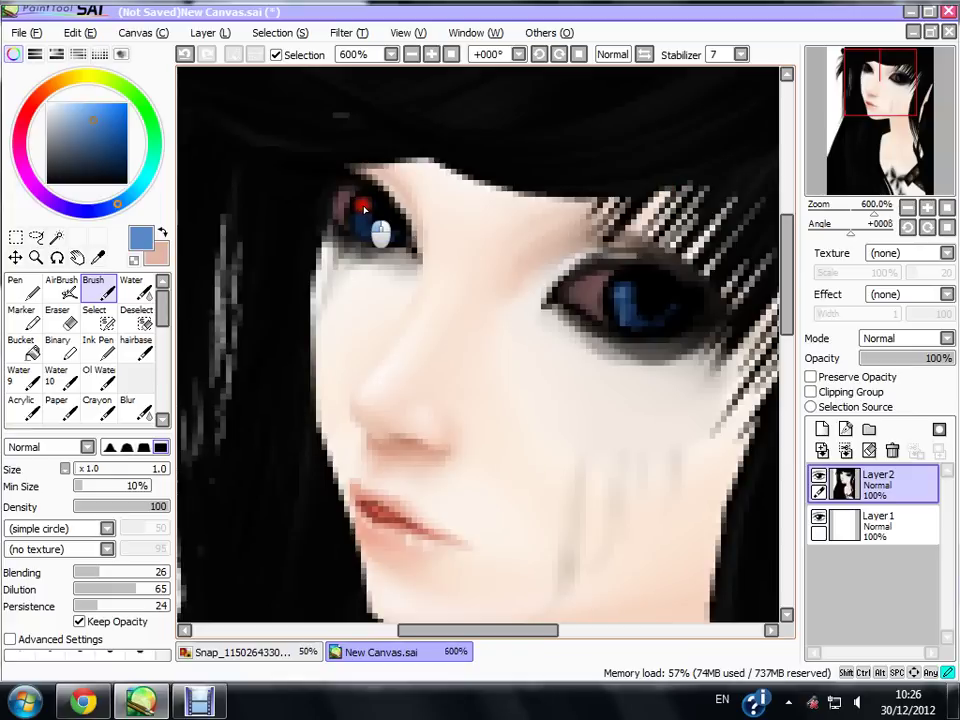
- Brighten the mauve whites of both eyes with white, using the Brush at size 1, minimum size 12% and density 78
{"action": "left_click", "coordinate": [80, 473]}
{"action": "left_click", "coordinate": [152, 506]}
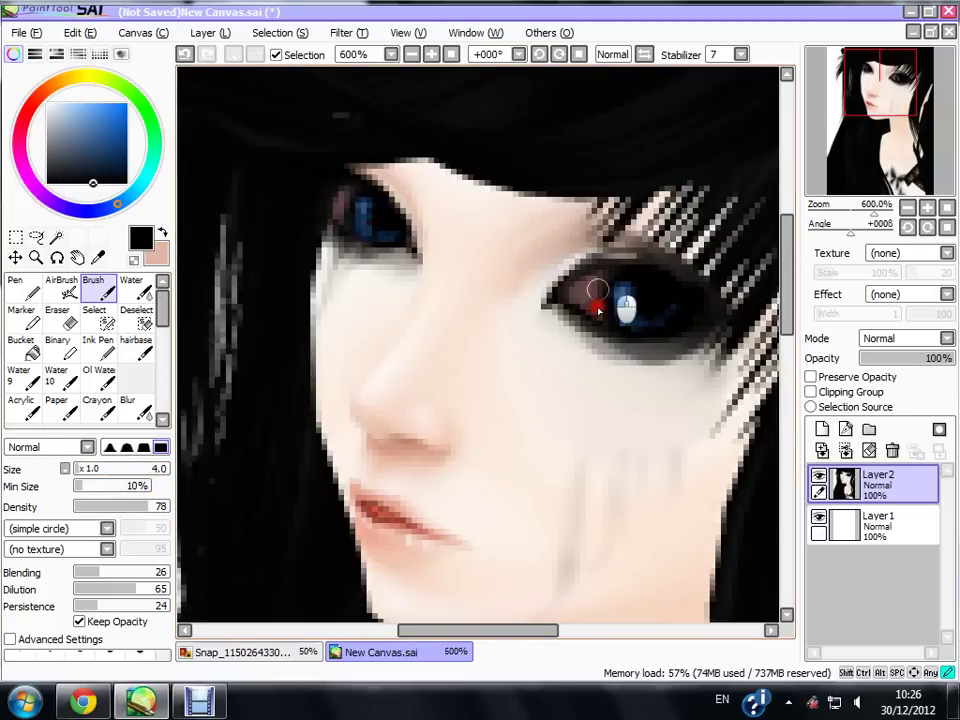
{"action": "left_click", "coordinate": [47, 103]}
{"action": "left_click", "coordinate": [88, 484]}
{"action": "left_click_drag", "start_coordinate": [88, 471], "coordinate": [8, 464]}
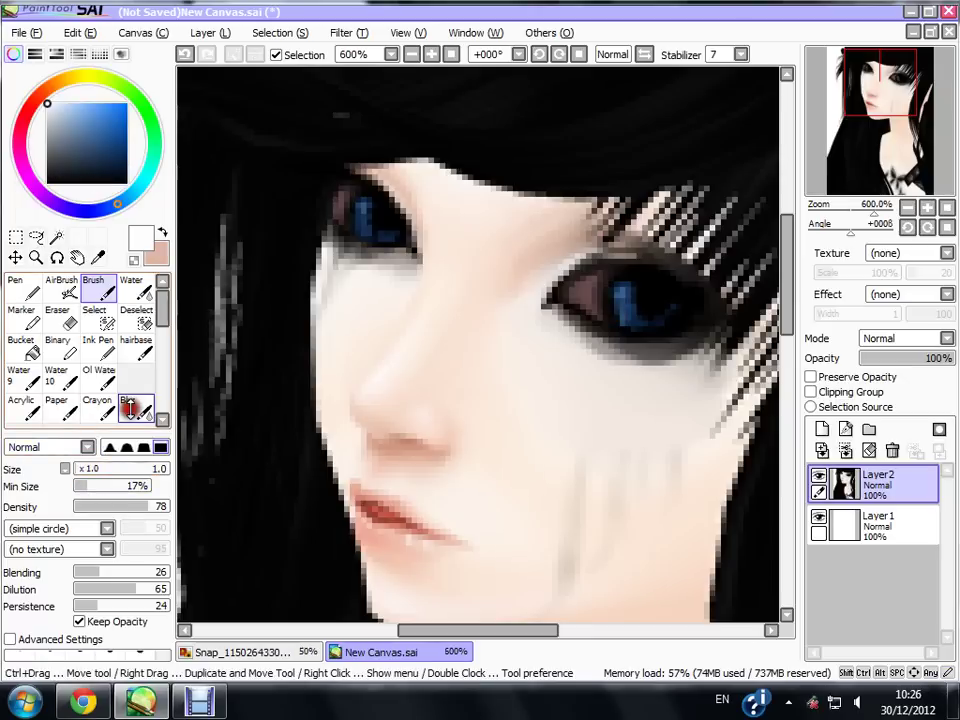
{"action": "left_click", "coordinate": [87, 487]}
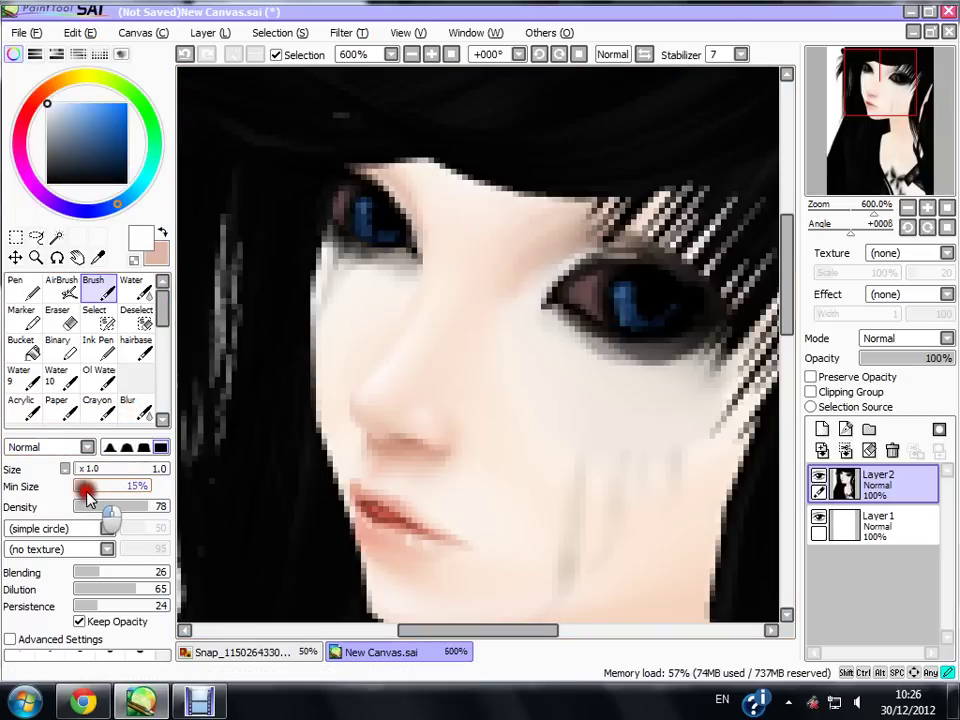
{"action": "left_click", "coordinate": [86, 488]}
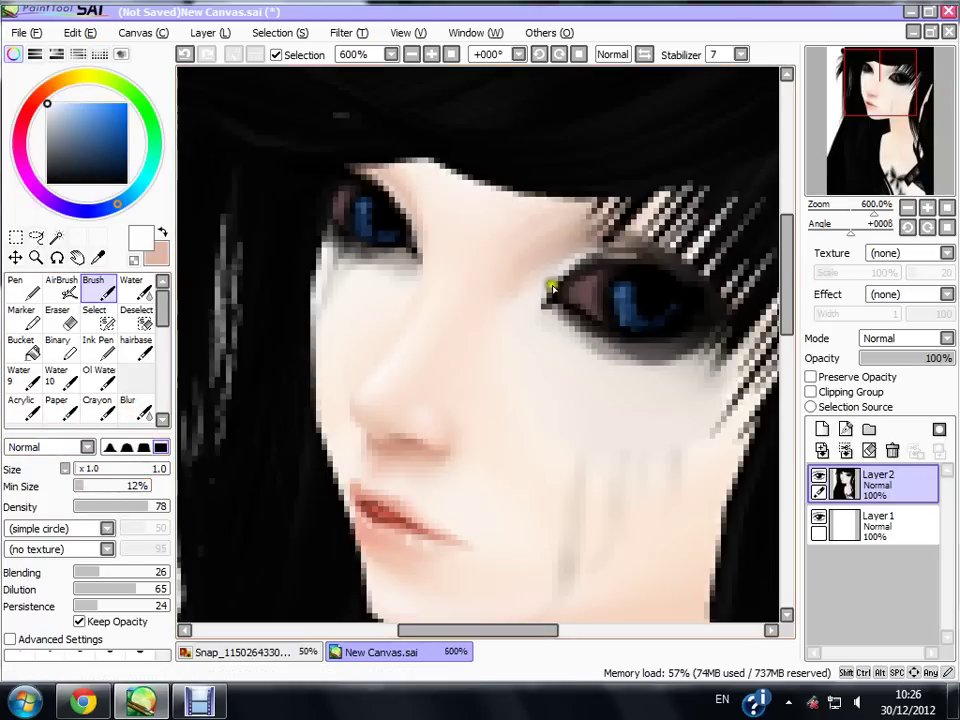
{"action": "left_click", "coordinate": [587, 296]}
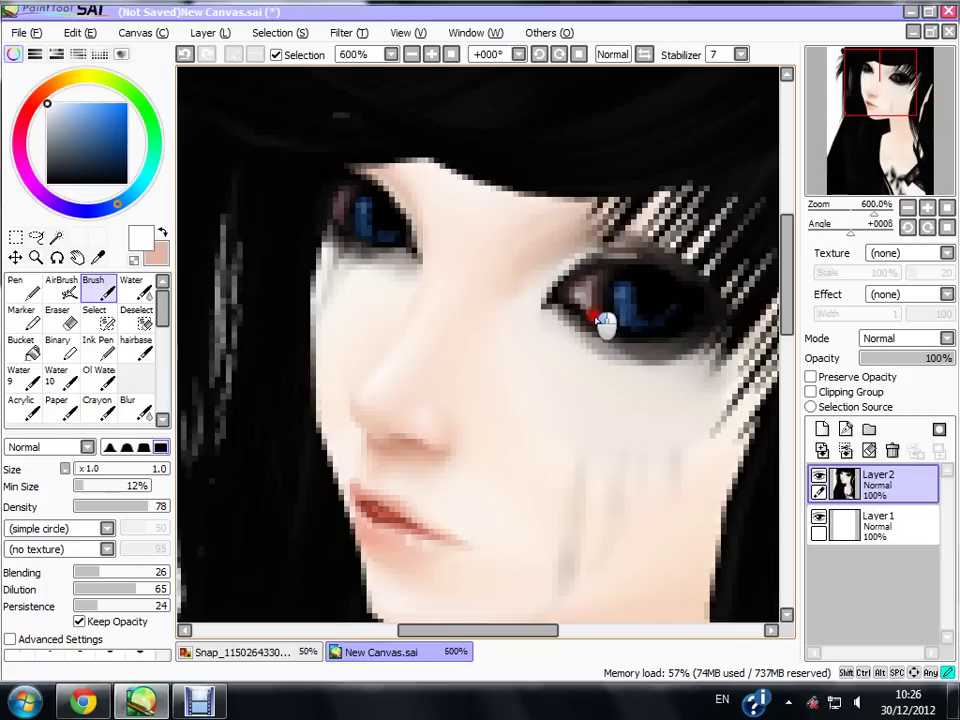
{"action": "mouse_move", "coordinate": [588, 298]}
{"action": "left_mouse_down"}
{"action": "mouse_move", "coordinate": [591, 317]}
{"action": "mouse_move", "coordinate": [584, 304]}
{"action": "left_mouse_up"}
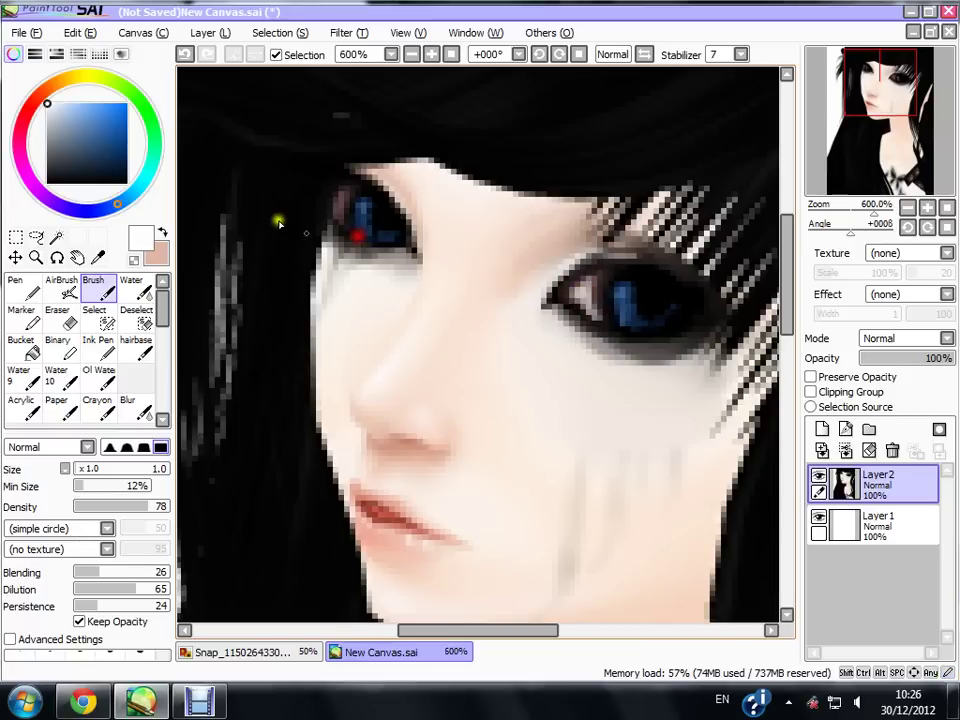
- Check the blue irises and brightened eye whites at several zoom levels
{"action": "left_click", "coordinate": [410, 54]}
{"action": "left_click", "coordinate": [410, 54]}
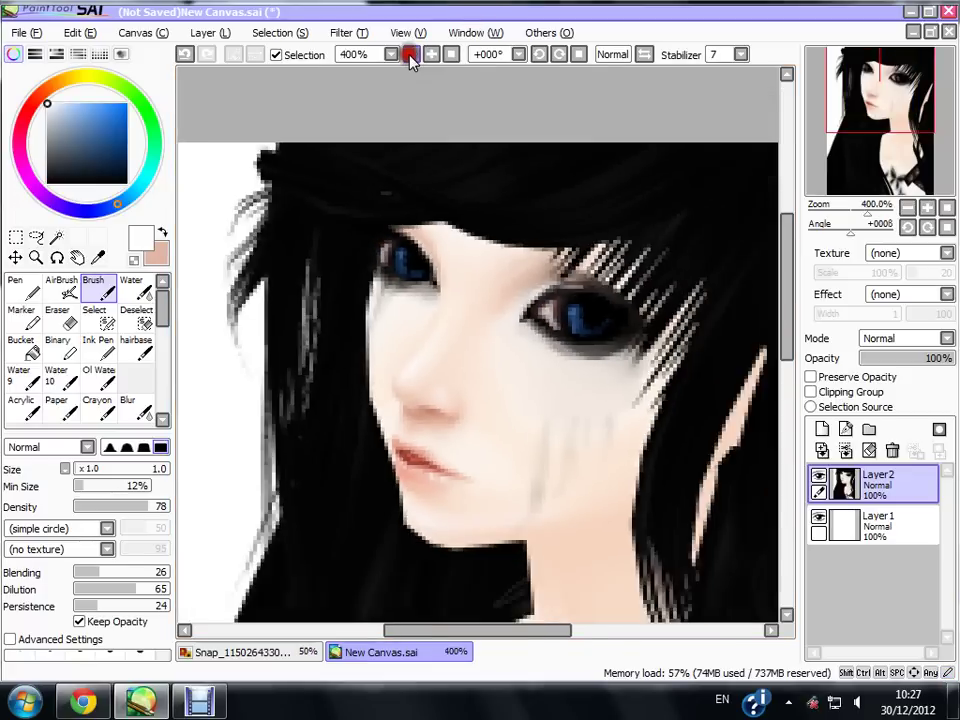
{"action": "left_click", "coordinate": [410, 54]}
{"action": "left_click", "coordinate": [410, 54]}
{"action": "left_click", "coordinate": [410, 54]}
{"action": "left_click", "coordinate": [410, 54]}
{"action": "left_click", "coordinate": [431, 54]}
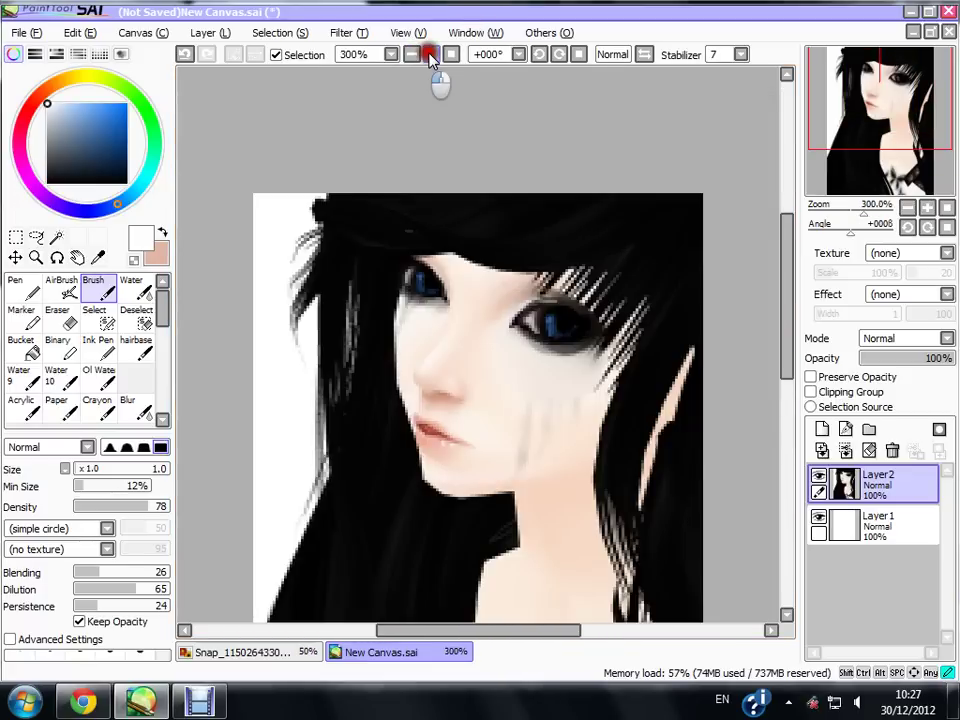
{"action": "left_click", "coordinate": [431, 54]}
{"action": "left_click", "coordinate": [431, 54]}
- Add a new layer and fill the iris area of each eye with sampled dark blue, using the Pen at size 8
{"action": "left_click", "coordinate": [762, 290], "text": "alt"}
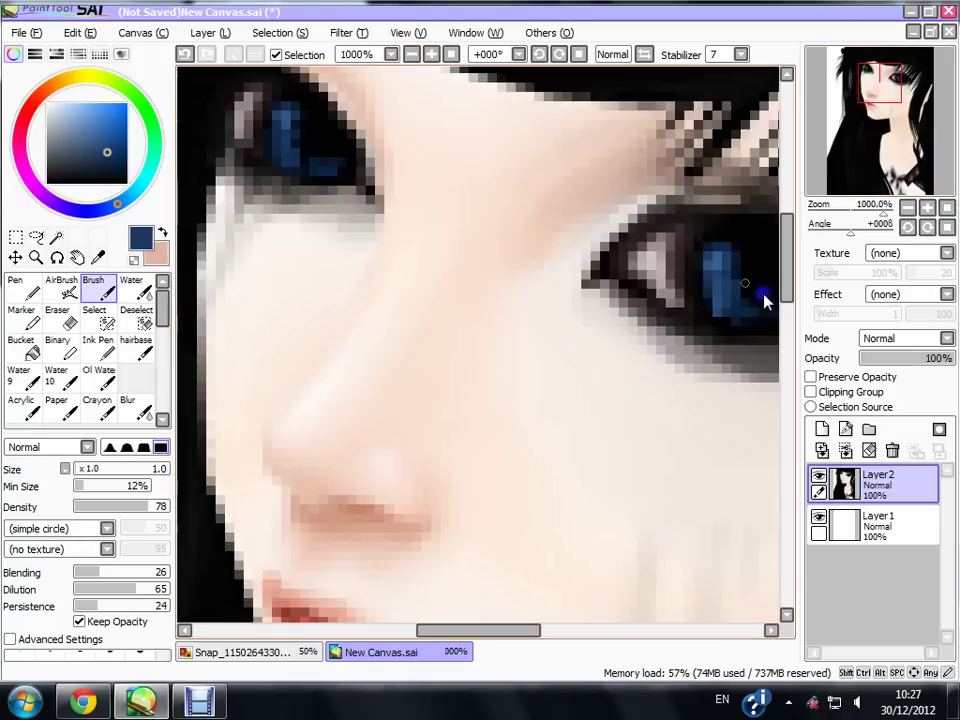
{"action": "left_click", "coordinate": [821, 429]}
{"action": "left_click", "coordinate": [410, 54]}
{"action": "left_click", "coordinate": [24, 292]}
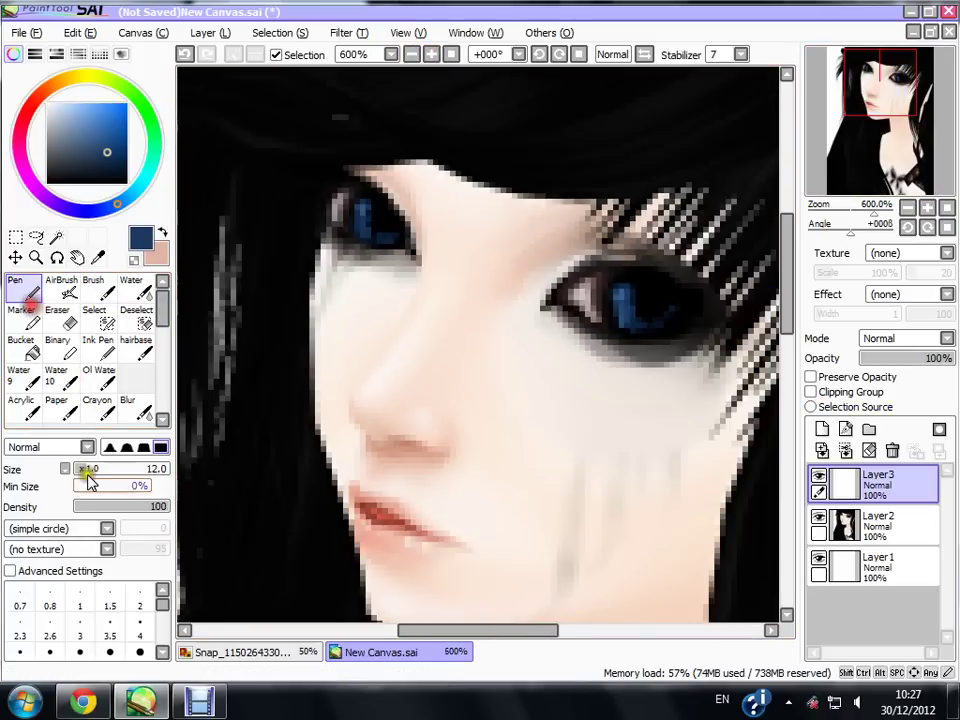
{"action": "left_click", "coordinate": [110, 650]}
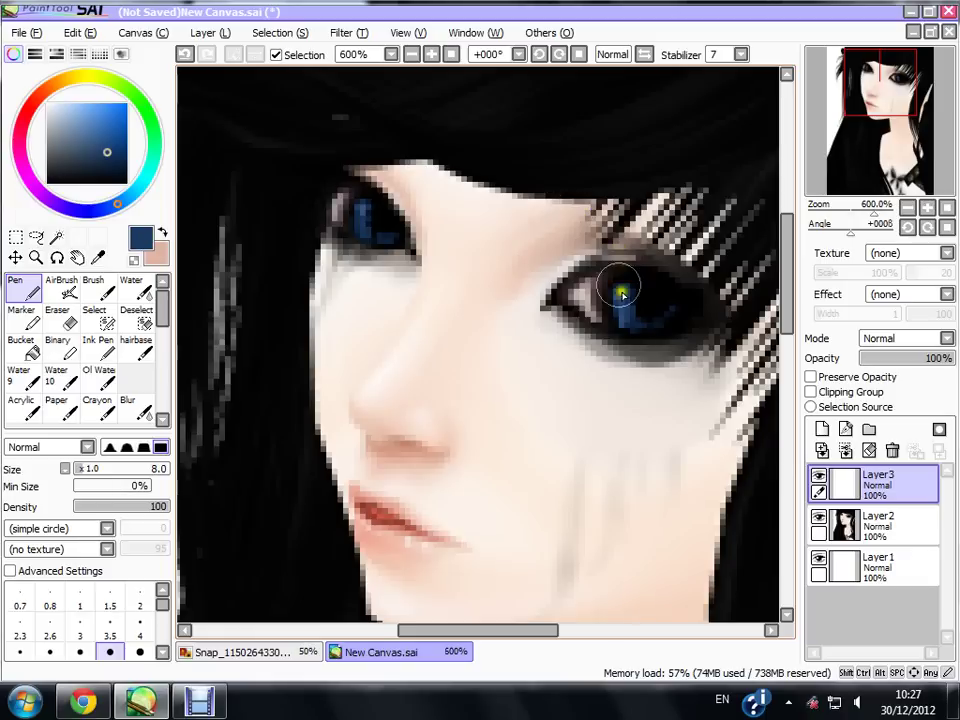
{"action": "left_click_drag", "start_coordinate": [636, 305], "coordinate": [636, 300]}
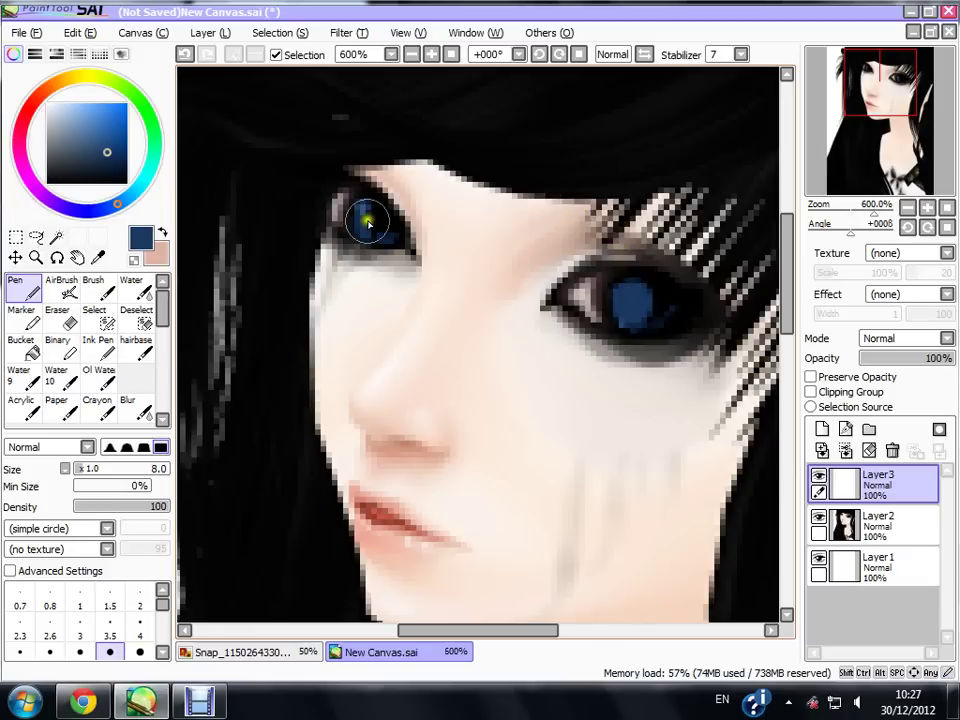
- Set the new iris layer to Luminosity and soften the blue in both eyes with the Blur tool at size 17
{"action": "left_click", "coordinate": [900, 339]}
{"action": "left_click", "coordinate": [902, 400]}
{"action": "left_click", "coordinate": [137, 408]}
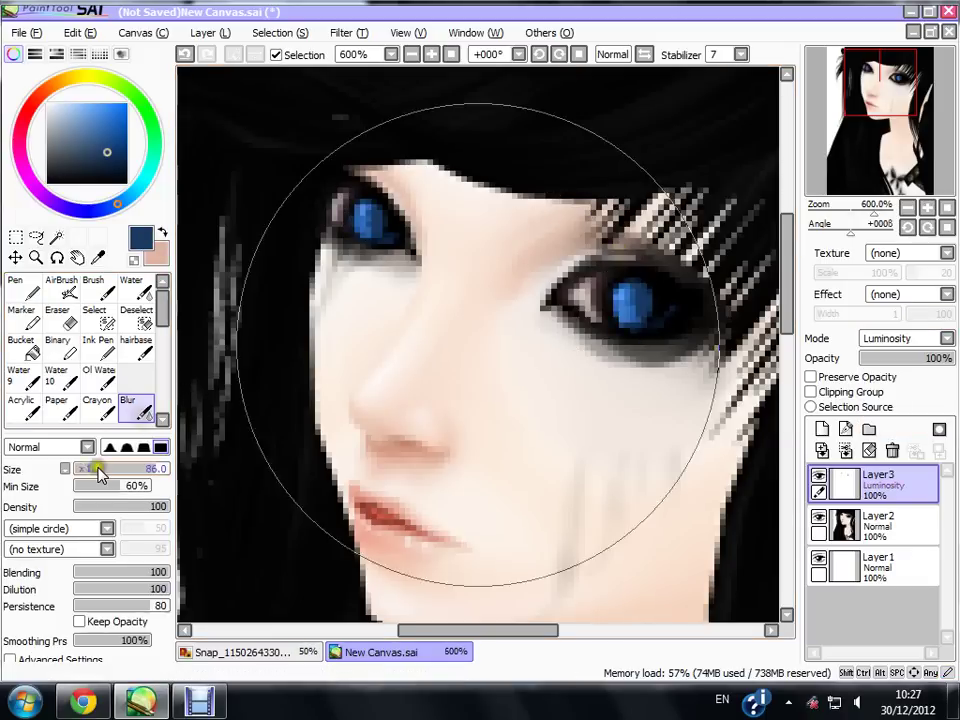
{"action": "left_click_drag", "start_coordinate": [368, 216], "coordinate": [476, 194]}
{"action": "left_click_drag", "start_coordinate": [640, 302], "coordinate": [724, 274]}
- Compare the Normal and Overlay blend modes on the iris layer and return it to Luminosity
{"action": "left_click", "coordinate": [882, 337]}
{"action": "left_click", "coordinate": [908, 356]}
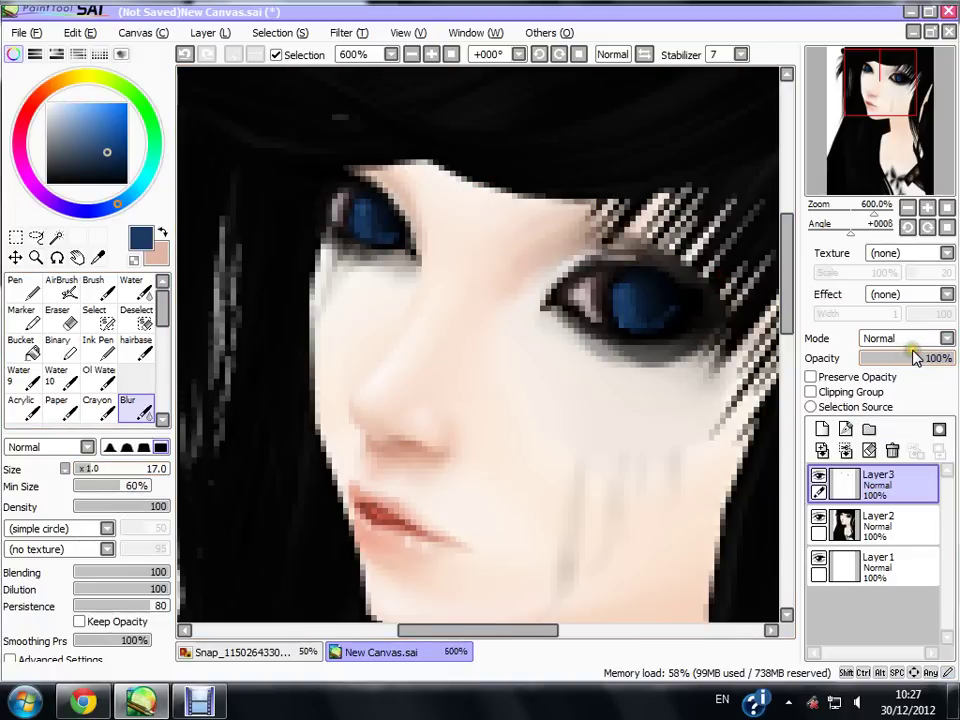
{"action": "left_click", "coordinate": [921, 337]}
{"action": "left_click", "coordinate": [884, 411]}
{"action": "left_click", "coordinate": [898, 337]}
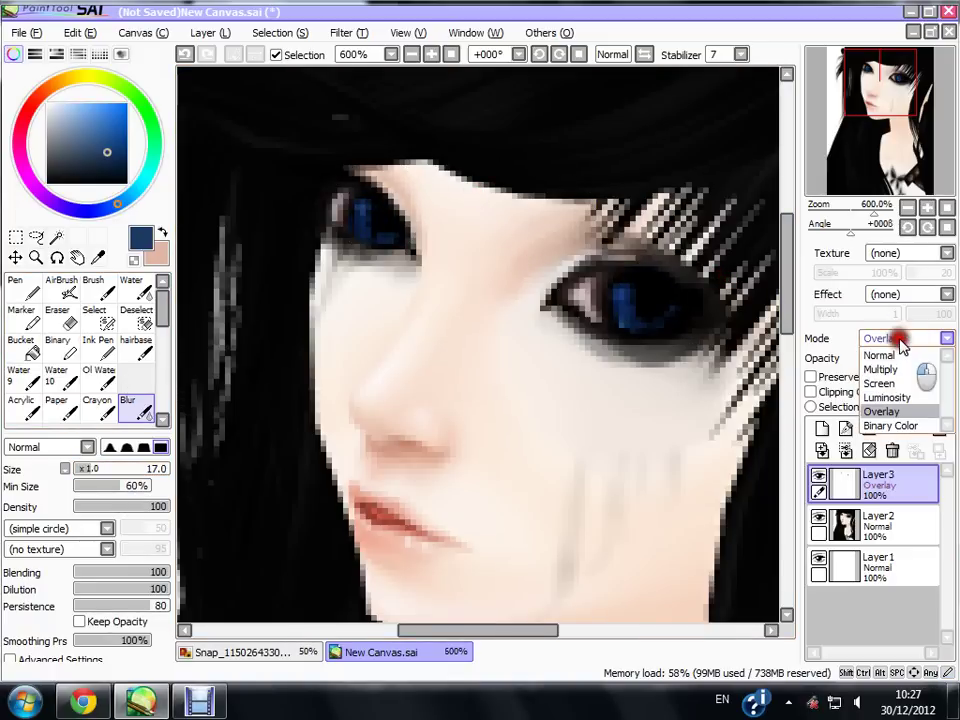
{"action": "left_click", "coordinate": [886, 397]}
- Merge the Luminosity iris layer down into the portrait layer
{"action": "left_click", "coordinate": [411, 55]}
{"action": "left_click", "coordinate": [411, 55]}
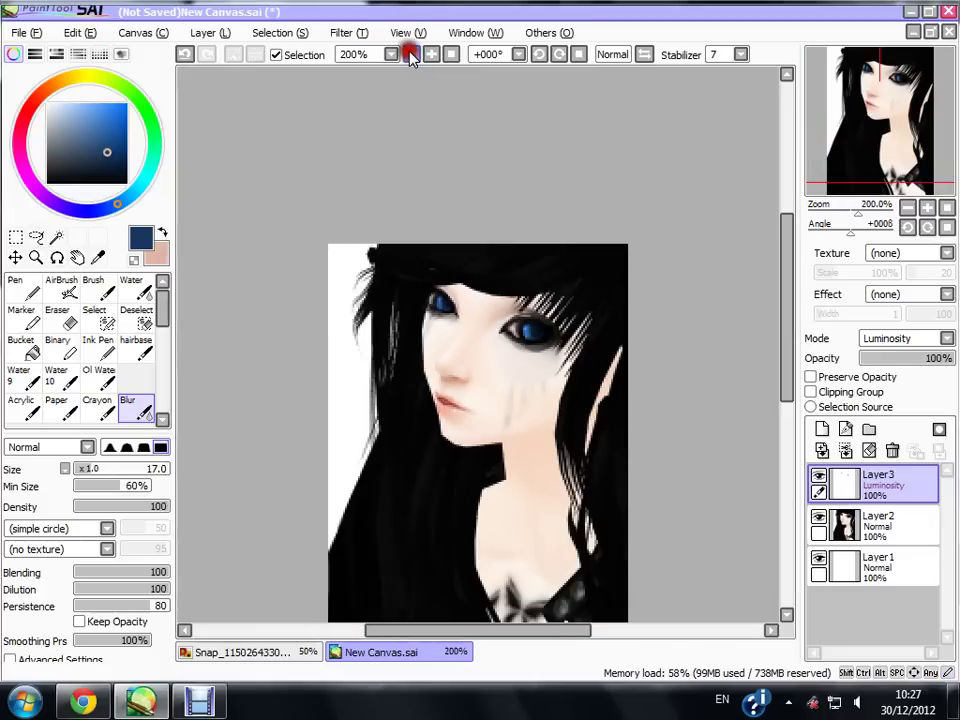
{"action": "left_click", "coordinate": [411, 55]}
{"action": "left_click", "coordinate": [431, 55]}
{"action": "left_click", "coordinate": [431, 55]}
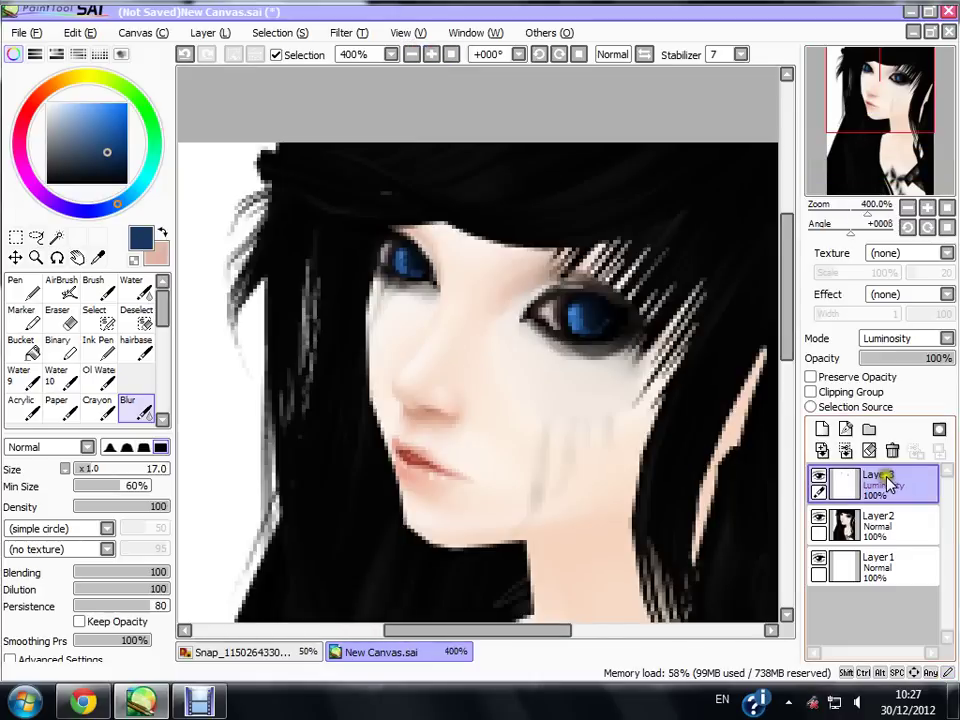
{"action": "left_click", "coordinate": [845, 452]}
- Draw small white light reflections at the inner edge of each iris with the Pen at size 1, redoing the misplaced one
{"action": "left_click", "coordinate": [431, 55]}
{"action": "left_click", "coordinate": [431, 55]}
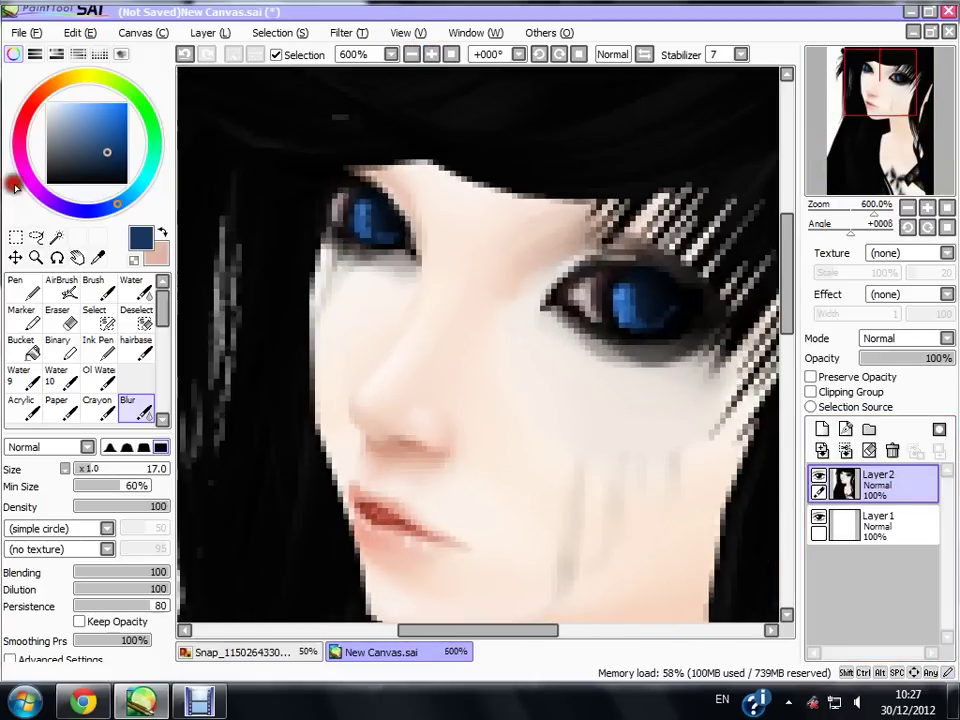
{"action": "left_click", "coordinate": [22, 288]}
{"action": "left_click", "coordinate": [79, 470]}
{"action": "left_click", "coordinate": [361, 191]}
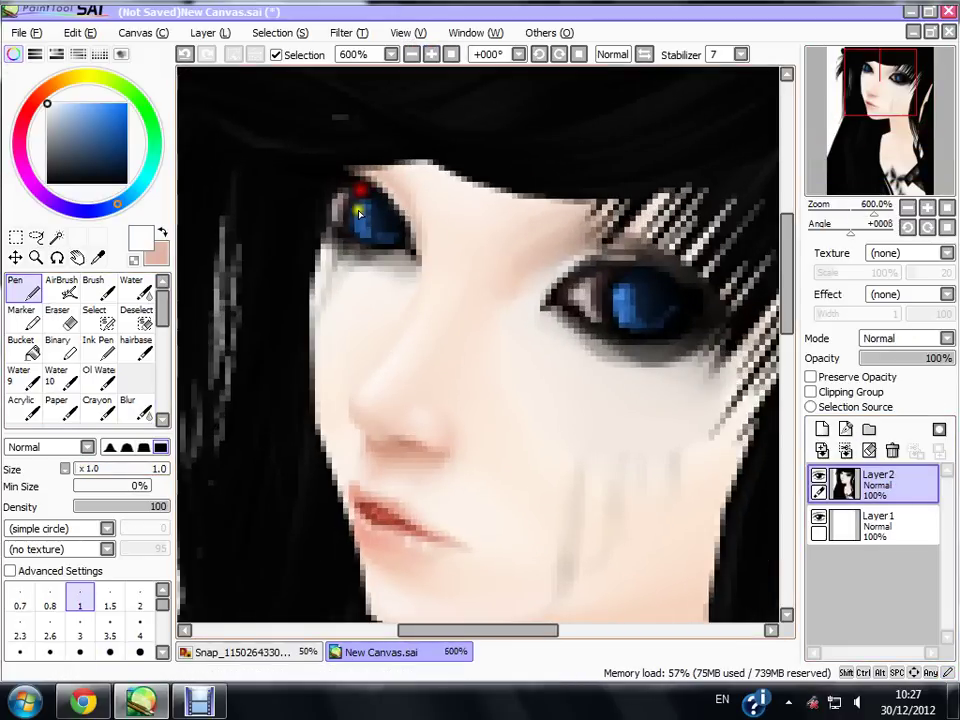
{"action": "left_click", "coordinate": [353, 197]}
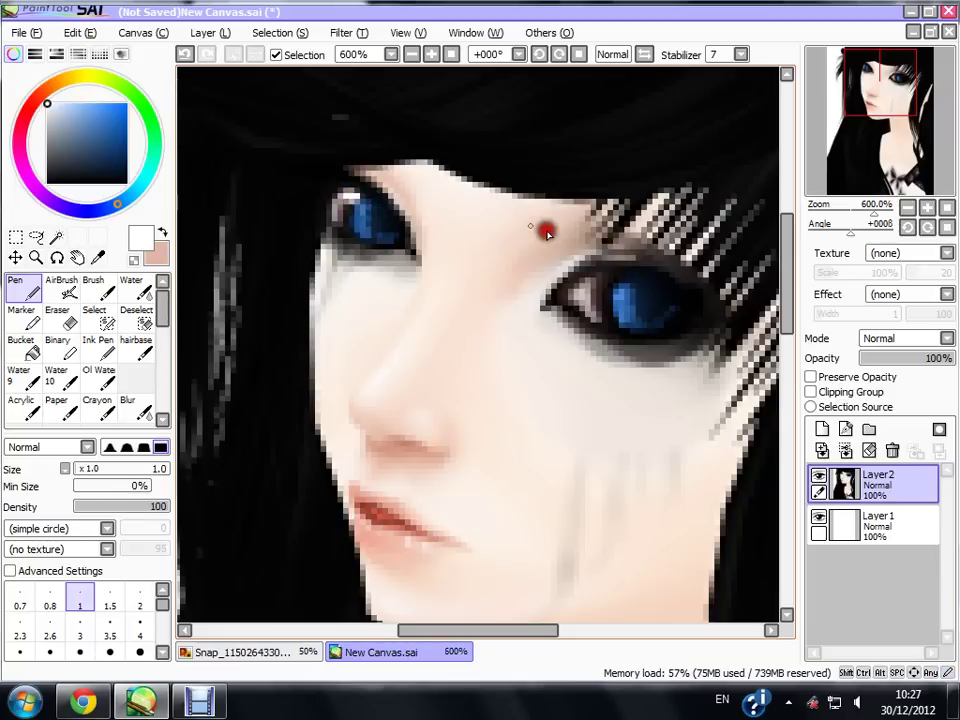
{"action": "left_click", "coordinate": [185, 54]}
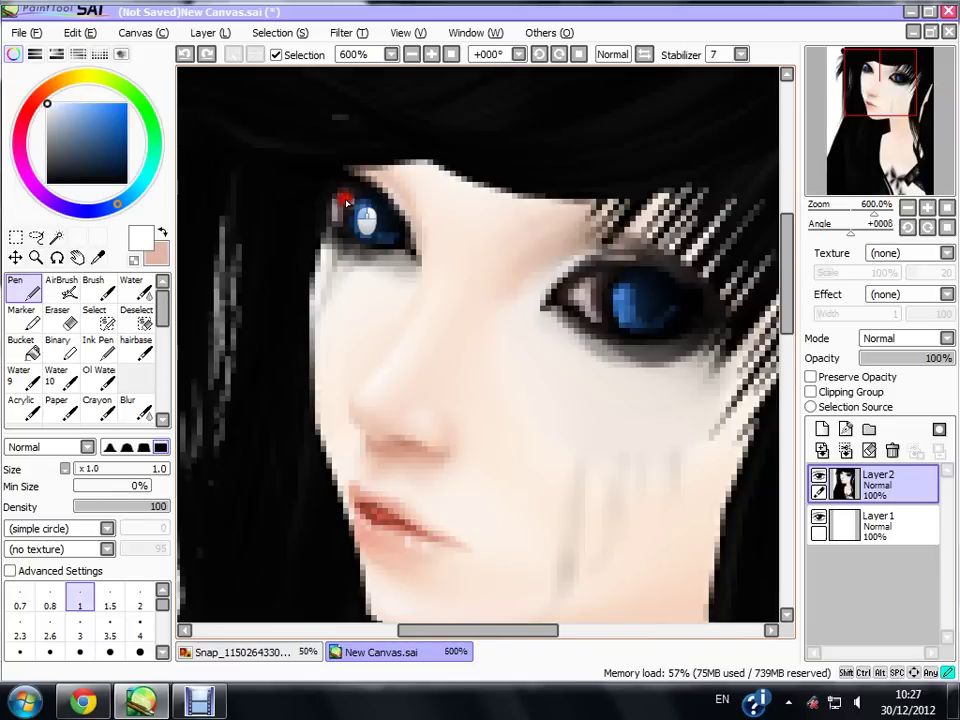
{"action": "left_click_drag", "start_coordinate": [347, 202], "coordinate": [352, 210]}
{"action": "left_click_drag", "start_coordinate": [597, 284], "coordinate": [603, 286]}
- Add a new layer and draw black lashes along the near eye's upper lid with the Pen at size 1
{"action": "left_click", "coordinate": [408, 53]}
{"action": "left_click", "coordinate": [408, 55]}
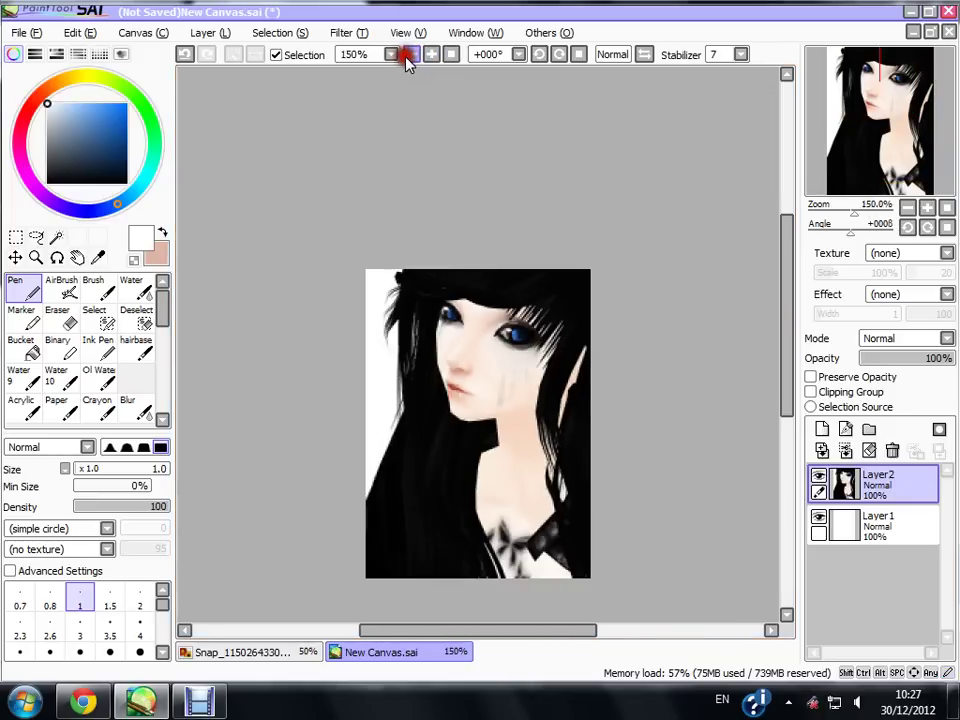
{"action": "left_click", "coordinate": [408, 55]}
{"action": "left_click", "coordinate": [431, 55]}
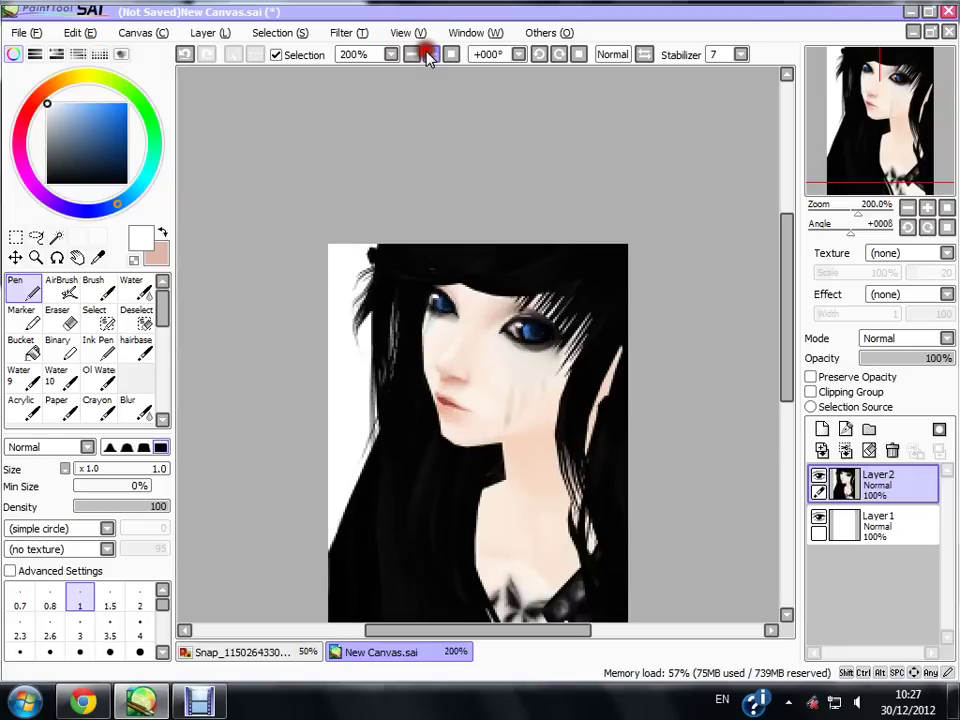
{"action": "left_click", "coordinate": [429, 53]}
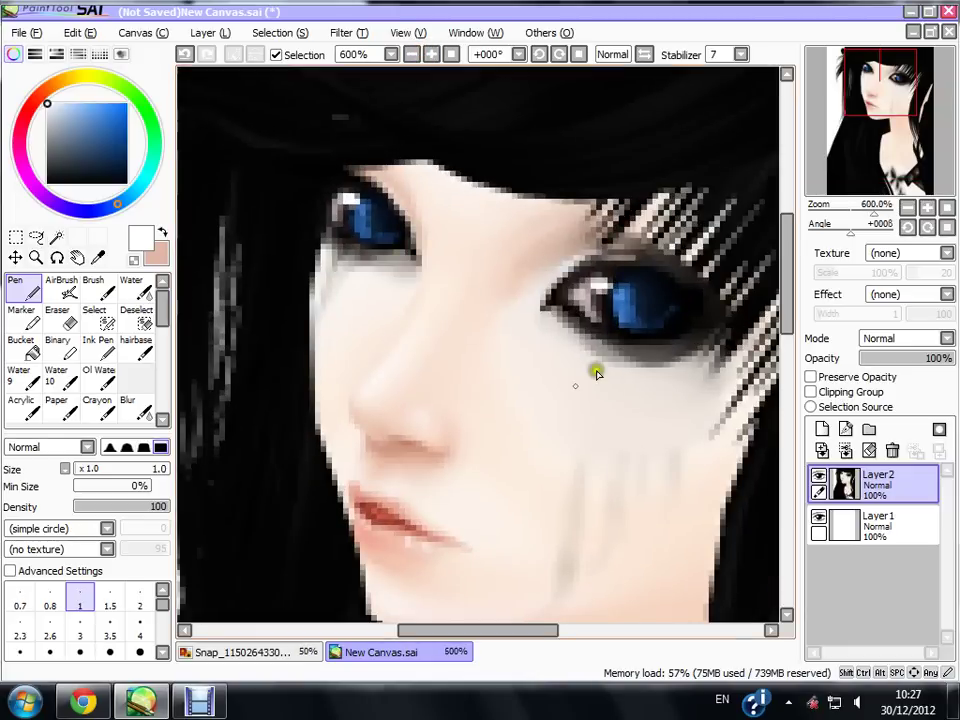
{"action": "left_click", "coordinate": [821, 429]}
{"action": "left_click", "coordinate": [126, 183]}
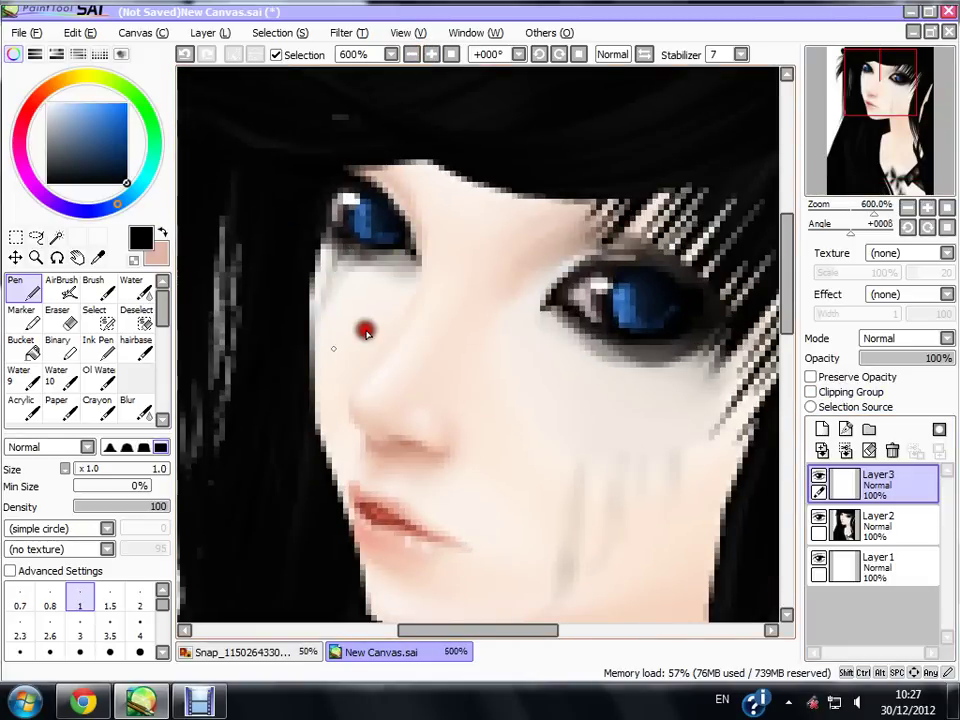
{"action": "left_click_drag", "start_coordinate": [880, 108], "coordinate": [834, 28]}
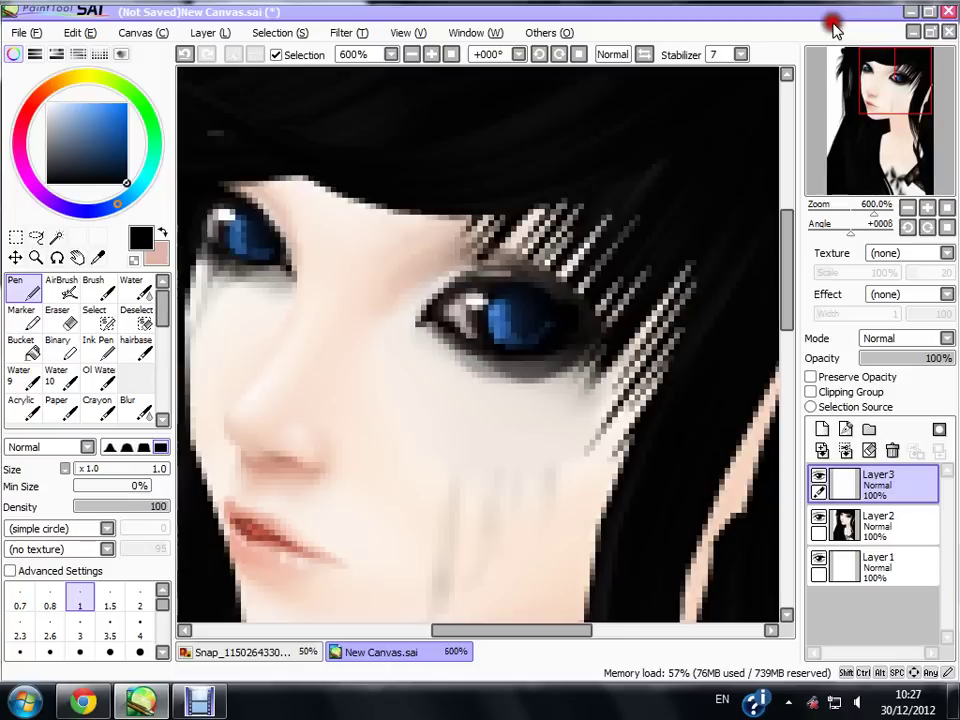
{"action": "mouse_move", "coordinate": [571, 339]}
{"action": "left_mouse_down"}
{"action": "mouse_move", "coordinate": [655, 343]}
{"action": "mouse_move", "coordinate": [602, 306]}
{"action": "mouse_move", "coordinate": [633, 307]}
{"action": "mouse_move", "coordinate": [553, 312]}
{"action": "mouse_move", "coordinate": [595, 322]}
{"action": "mouse_move", "coordinate": [559, 288]}
{"action": "mouse_move", "coordinate": [556, 268]}
{"action": "mouse_move", "coordinate": [565, 296]}
{"action": "mouse_move", "coordinate": [533, 252]}
{"action": "mouse_move", "coordinate": [518, 268]}
{"action": "mouse_move", "coordinate": [540, 289]}
{"action": "mouse_move", "coordinate": [545, 258]}
{"action": "left_mouse_up"}
{"action": "left_click_drag", "start_coordinate": [488, 275], "coordinate": [516, 276]}
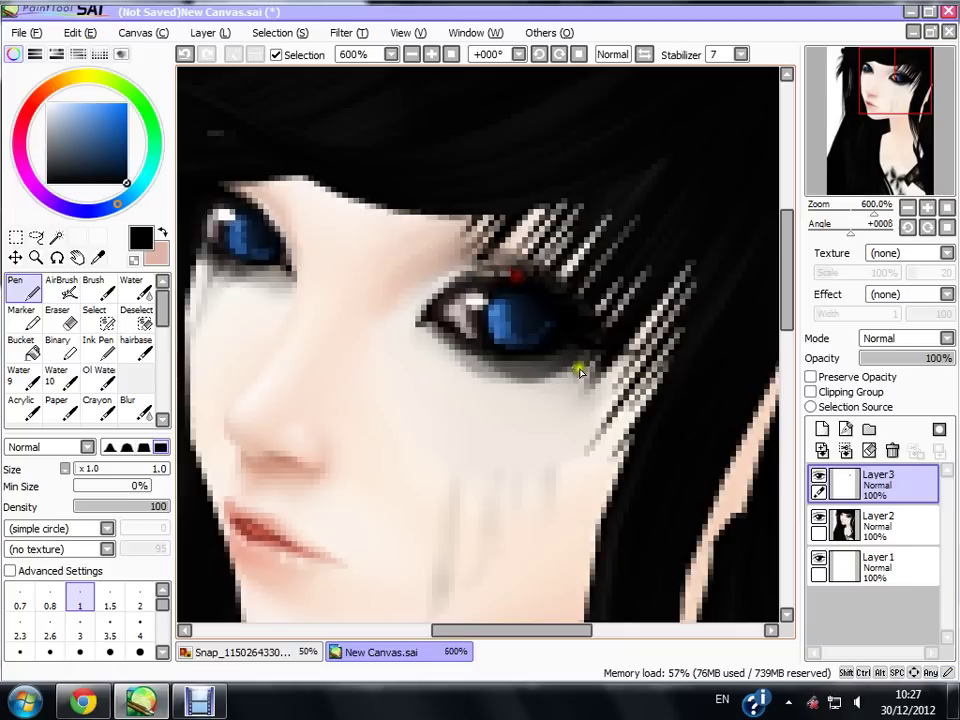
- Draw black lower lashes beneath the near eye and extra lashes around its inner corner with the Pen
{"action": "mouse_move", "coordinate": [571, 372]}
{"action": "left_mouse_down"}
{"action": "mouse_move", "coordinate": [530, 361]}
{"action": "mouse_move", "coordinate": [513, 387]}
{"action": "mouse_move", "coordinate": [494, 366]}
{"action": "mouse_move", "coordinate": [455, 369]}
{"action": "left_mouse_up"}
{"action": "mouse_move", "coordinate": [573, 366]}
{"action": "left_mouse_down"}
{"action": "mouse_move", "coordinate": [580, 405]}
{"action": "mouse_move", "coordinate": [604, 393]}
{"action": "mouse_move", "coordinate": [622, 414]}
{"action": "left_mouse_up"}
{"action": "left_click_drag", "start_coordinate": [534, 356], "coordinate": [555, 383]}
{"action": "mouse_move", "coordinate": [890, 117]}
{"action": "left_mouse_down"}
{"action": "mouse_move", "coordinate": [870, 113]}
{"action": "mouse_move", "coordinate": [877, 121]}
{"action": "left_mouse_up"}
{"action": "left_click_drag", "start_coordinate": [551, 232], "coordinate": [573, 265]}
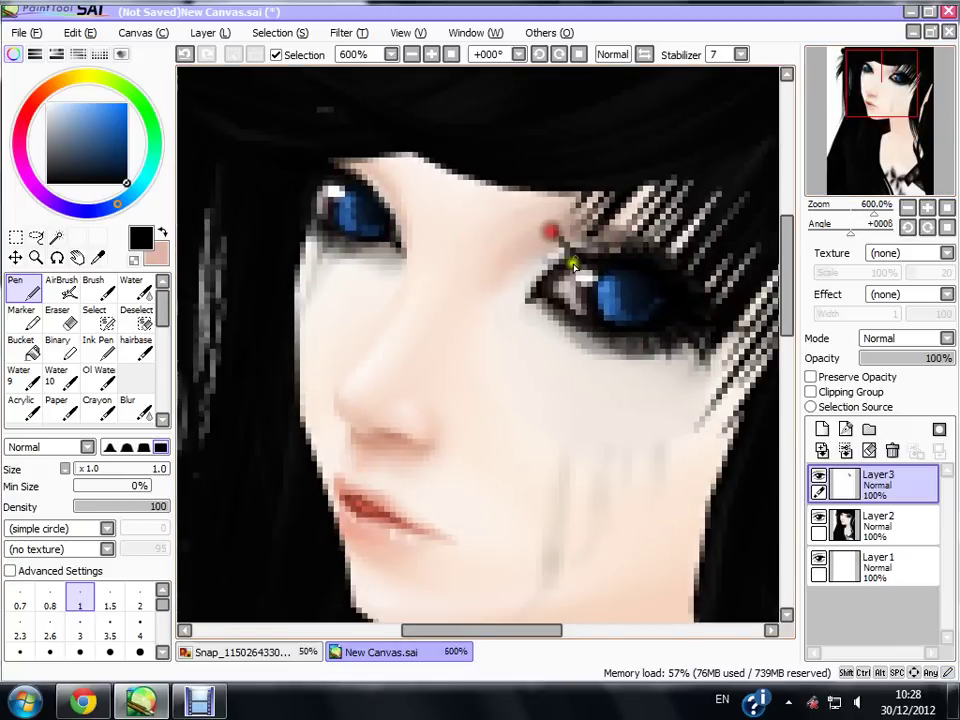
{"action": "mouse_move", "coordinate": [570, 316]}
{"action": "left_mouse_down"}
{"action": "mouse_move", "coordinate": [557, 343]}
{"action": "mouse_move", "coordinate": [566, 332]}
{"action": "mouse_move", "coordinate": [586, 337]}
{"action": "left_mouse_up"}
- Draw fine black lashes around the far eye with the Pen at size 1
{"action": "left_click_drag", "start_coordinate": [495, 222], "coordinate": [640, 212]}
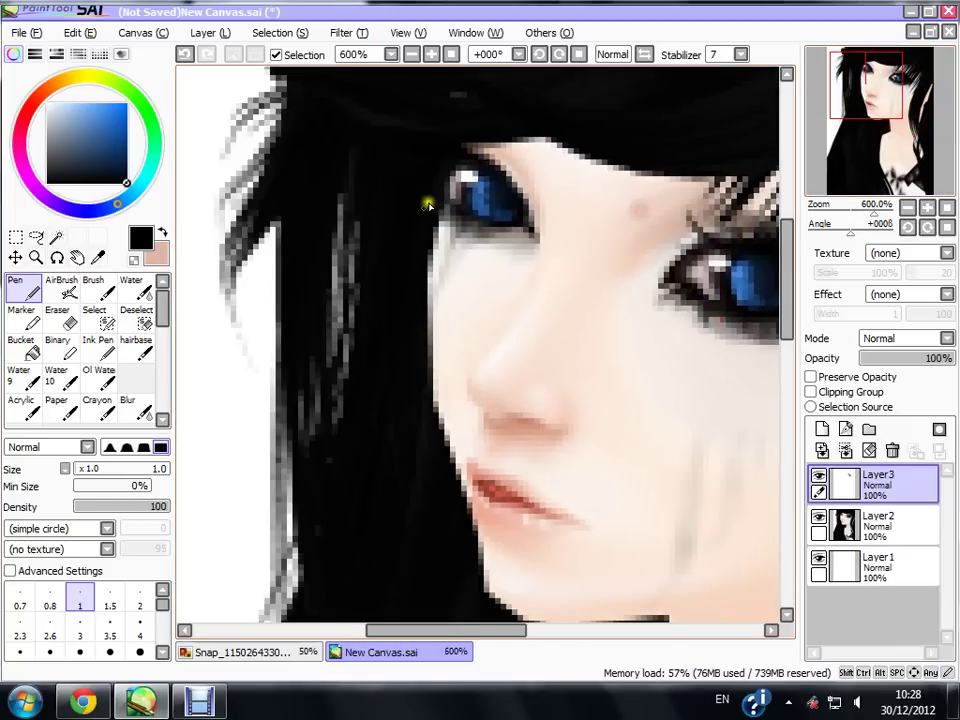
{"action": "mouse_move", "coordinate": [443, 178]}
{"action": "left_mouse_down"}
{"action": "mouse_move", "coordinate": [446, 169]}
{"action": "mouse_move", "coordinate": [472, 171]}
{"action": "left_mouse_up"}
{"action": "mouse_move", "coordinate": [444, 188]}
{"action": "left_mouse_down"}
{"action": "mouse_move", "coordinate": [443, 156]}
{"action": "mouse_move", "coordinate": [481, 132]}
{"action": "mouse_move", "coordinate": [489, 173]}
{"action": "mouse_move", "coordinate": [529, 193]}
{"action": "left_mouse_up"}
{"action": "left_click_drag", "start_coordinate": [501, 136], "coordinate": [521, 156]}
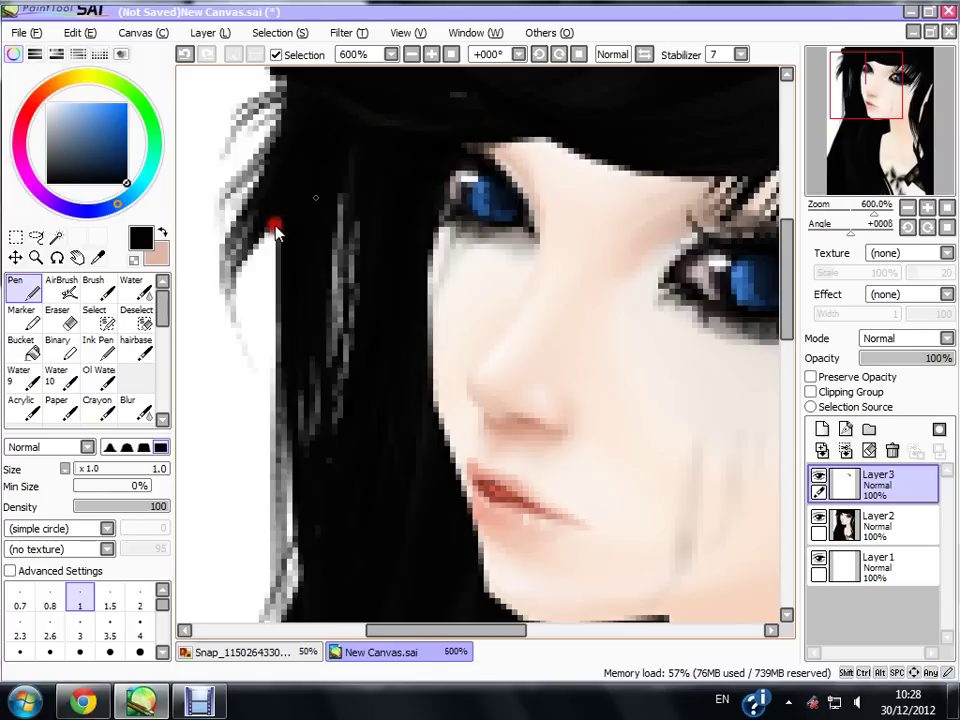
- Draw black lower lashes from the outer to the inner corner of the near eye with the Marker at size 1
{"action": "left_click", "coordinate": [29, 323]}
{"action": "left_click", "coordinate": [13, 54]}
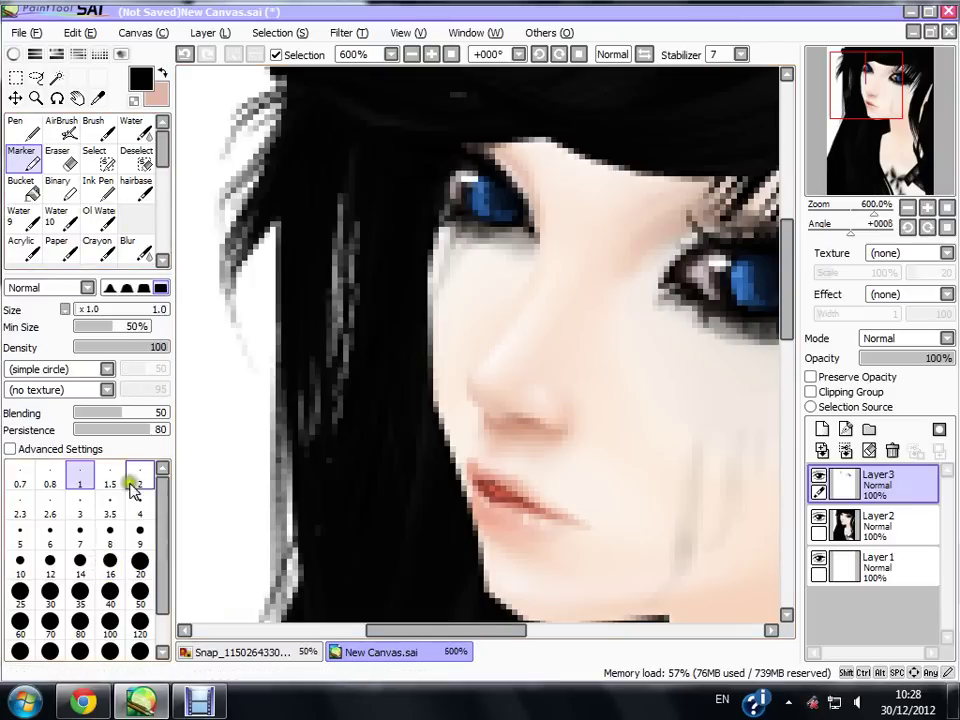
{"action": "left_click", "coordinate": [30, 449]}
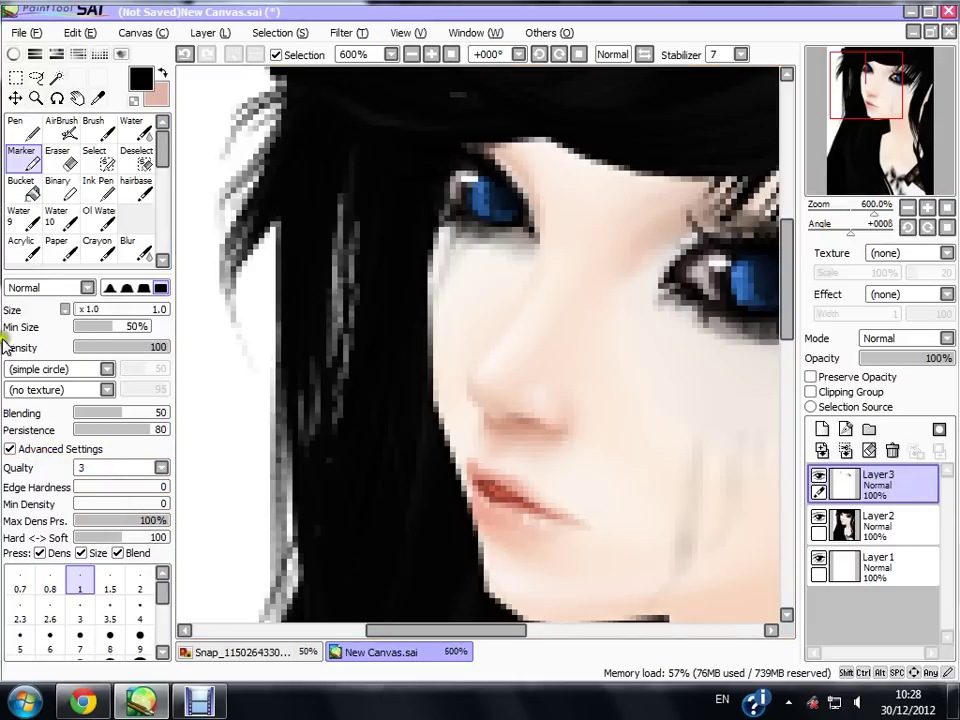
{"action": "left_click", "coordinate": [48, 450]}
{"action": "left_click", "coordinate": [13, 54]}
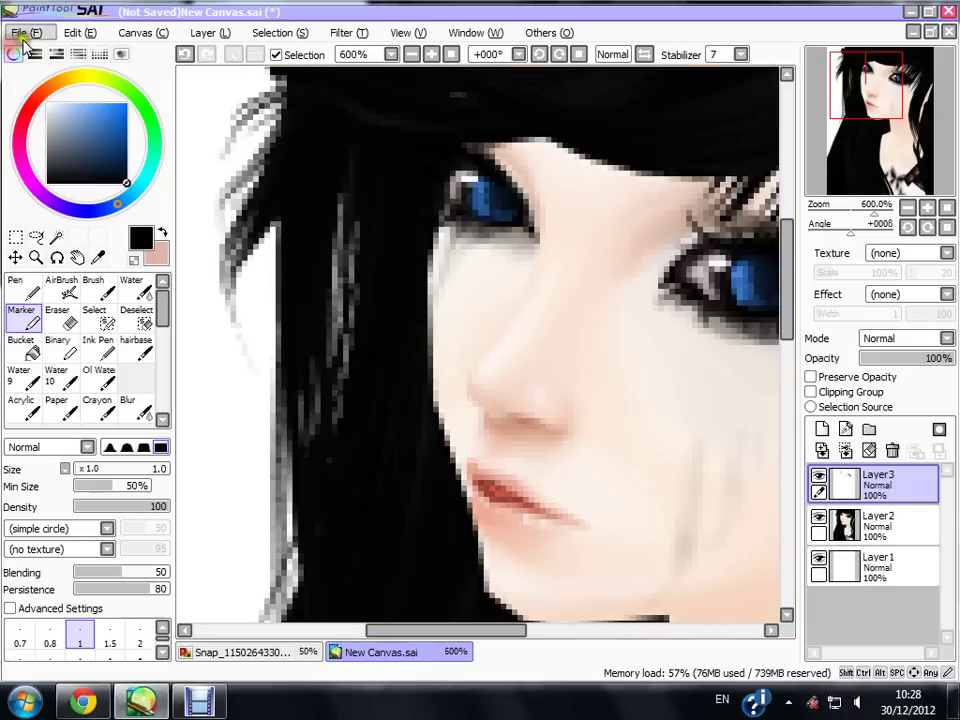
{"action": "left_click_drag", "start_coordinate": [869, 101], "coordinate": [896, 150]}
{"action": "left_click", "coordinate": [476, 205]}
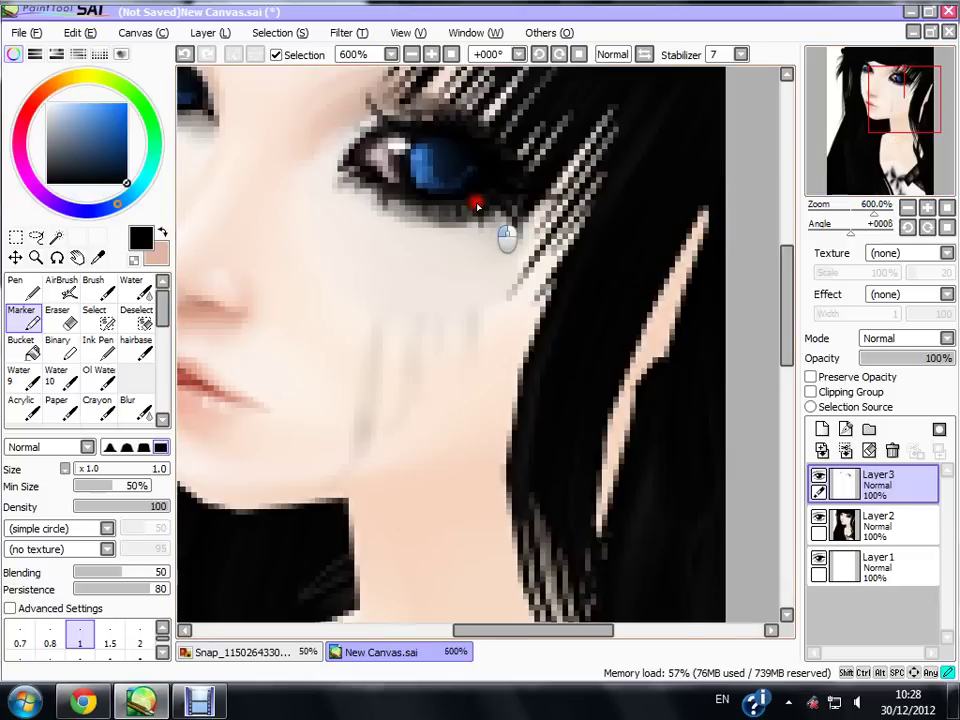
{"action": "mouse_move", "coordinate": [476, 205]}
{"action": "left_mouse_down"}
{"action": "mouse_move", "coordinate": [522, 236]}
{"action": "mouse_move", "coordinate": [492, 258]}
{"action": "left_mouse_up"}
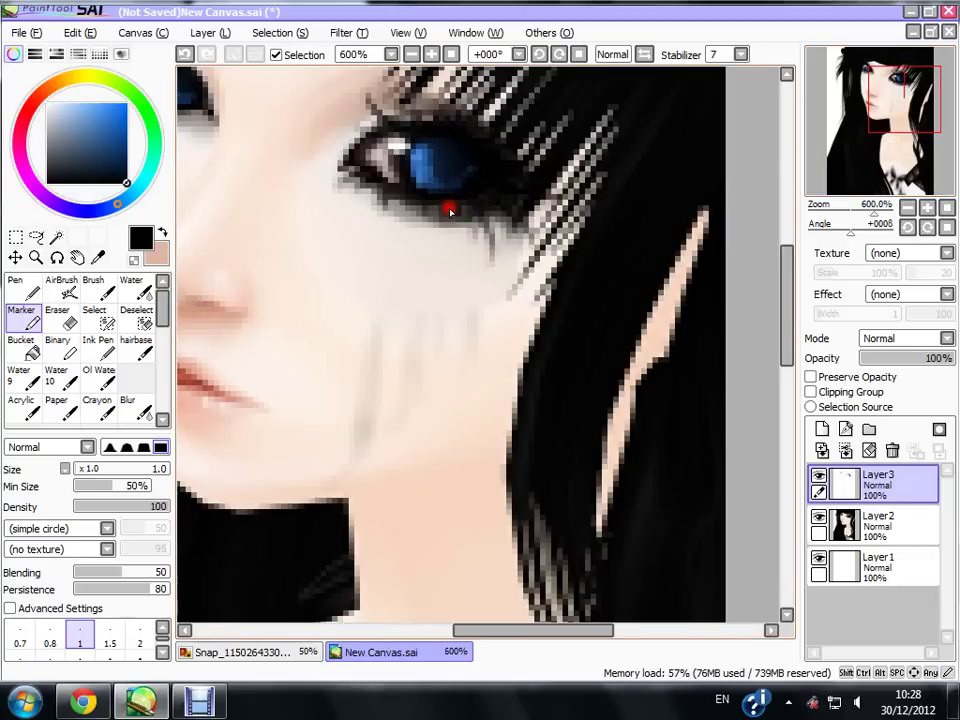
{"action": "mouse_move", "coordinate": [395, 188]}
{"action": "left_mouse_down"}
{"action": "mouse_move", "coordinate": [385, 197]}
{"action": "mouse_move", "coordinate": [338, 184]}
{"action": "mouse_move", "coordinate": [313, 204]}
{"action": "left_mouse_up"}
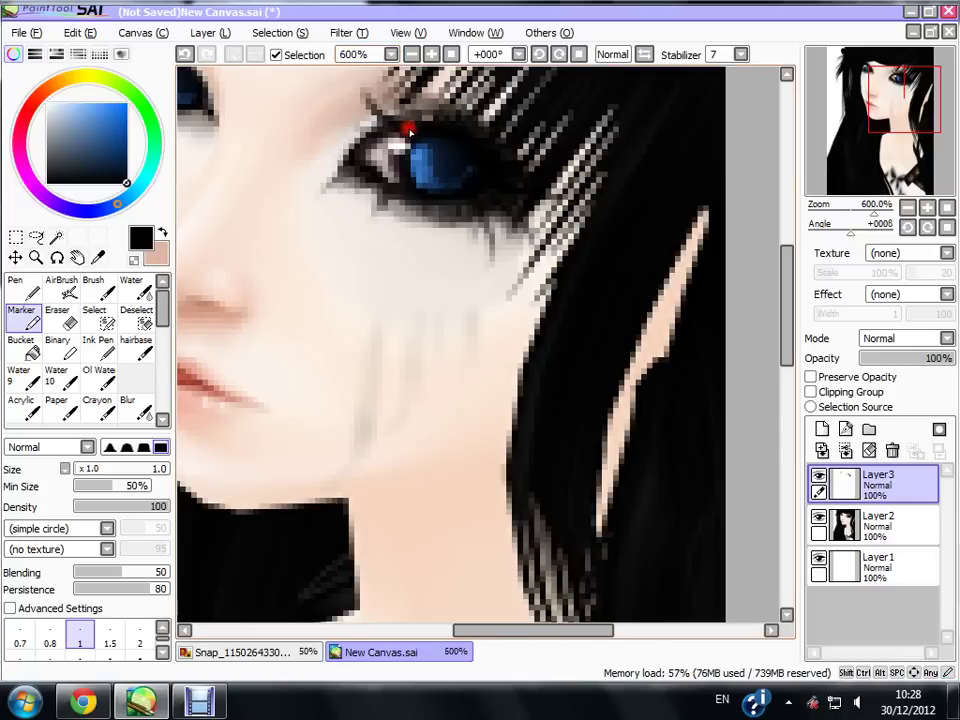
- Thicken the near eye's upper, inner-corner and lower lashes with the Marker and add lashes to the far eye
{"action": "mouse_move", "coordinate": [427, 131]}
{"action": "left_mouse_down"}
{"action": "mouse_move", "coordinate": [416, 106]}
{"action": "mouse_move", "coordinate": [489, 120]}
{"action": "left_mouse_up"}
{"action": "left_click", "coordinate": [438, 142]}
{"action": "left_click_drag", "start_coordinate": [894, 112], "coordinate": [896, 106]}
{"action": "mouse_move", "coordinate": [386, 172]}
{"action": "left_mouse_down"}
{"action": "mouse_move", "coordinate": [407, 143]}
{"action": "mouse_move", "coordinate": [380, 165]}
{"action": "mouse_move", "coordinate": [382, 176]}
{"action": "mouse_move", "coordinate": [324, 181]}
{"action": "mouse_move", "coordinate": [336, 148]}
{"action": "left_mouse_up"}
{"action": "mouse_move", "coordinate": [380, 237]}
{"action": "left_mouse_down"}
{"action": "mouse_move", "coordinate": [363, 282]}
{"action": "mouse_move", "coordinate": [335, 270]}
{"action": "mouse_move", "coordinate": [359, 255]}
{"action": "mouse_move", "coordinate": [323, 269]}
{"action": "mouse_move", "coordinate": [371, 237]}
{"action": "mouse_move", "coordinate": [400, 256]}
{"action": "mouse_move", "coordinate": [397, 290]}
{"action": "mouse_move", "coordinate": [416, 171]}
{"action": "mouse_move", "coordinate": [483, 183]}
{"action": "mouse_move", "coordinate": [479, 196]}
{"action": "mouse_move", "coordinate": [551, 238]}
{"action": "mouse_move", "coordinate": [493, 275]}
{"action": "mouse_move", "coordinate": [501, 325]}
{"action": "mouse_move", "coordinate": [465, 296]}
{"action": "mouse_move", "coordinate": [446, 312]}
{"action": "mouse_move", "coordinate": [434, 283]}
{"action": "mouse_move", "coordinate": [465, 242]}
{"action": "left_mouse_up"}
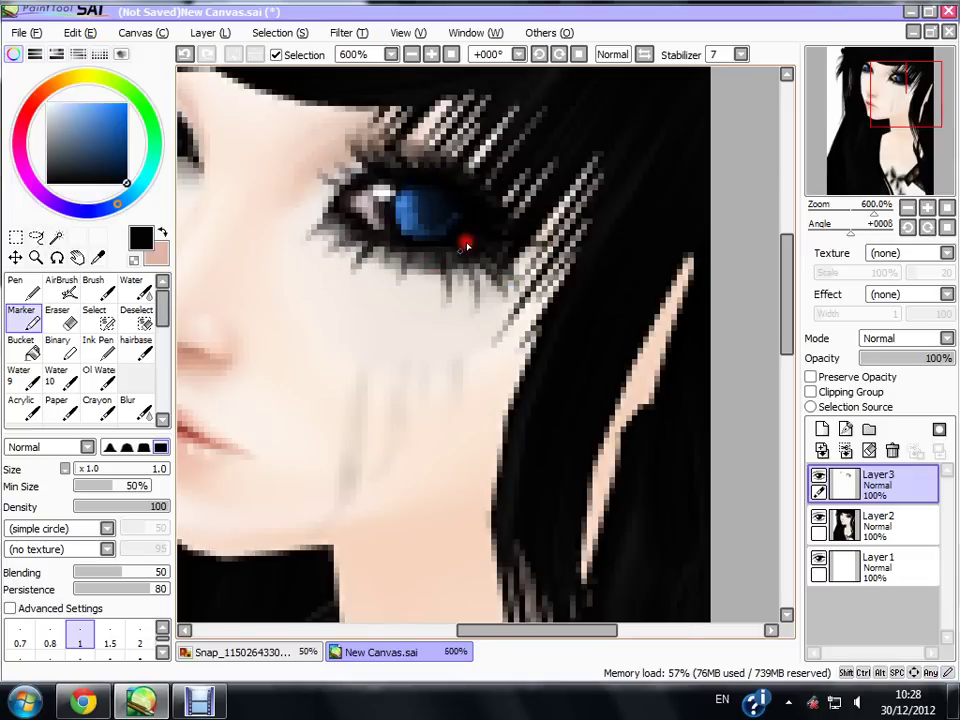
{"action": "left_click_drag", "start_coordinate": [900, 111], "coordinate": [883, 103]}
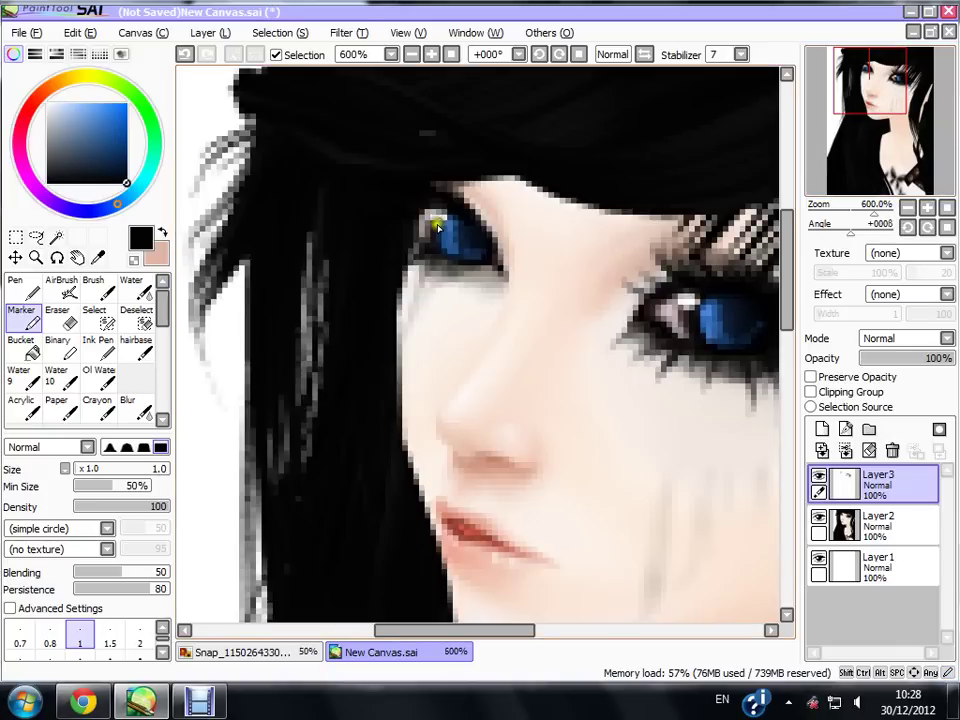
{"action": "mouse_move", "coordinate": [392, 293]}
{"action": "left_mouse_down"}
{"action": "mouse_move", "coordinate": [358, 189]}
{"action": "mouse_move", "coordinate": [455, 203]}
{"action": "mouse_move", "coordinate": [485, 258]}
{"action": "left_mouse_up"}
- Examine the portrait at several zoom levels and compare it with the lash layer hidden and shown
{"action": "scroll", "coordinate": [470, 240], "scroll_direction": "up", "scroll_amount": 2}
{"action": "left_click", "coordinate": [409, 55]}
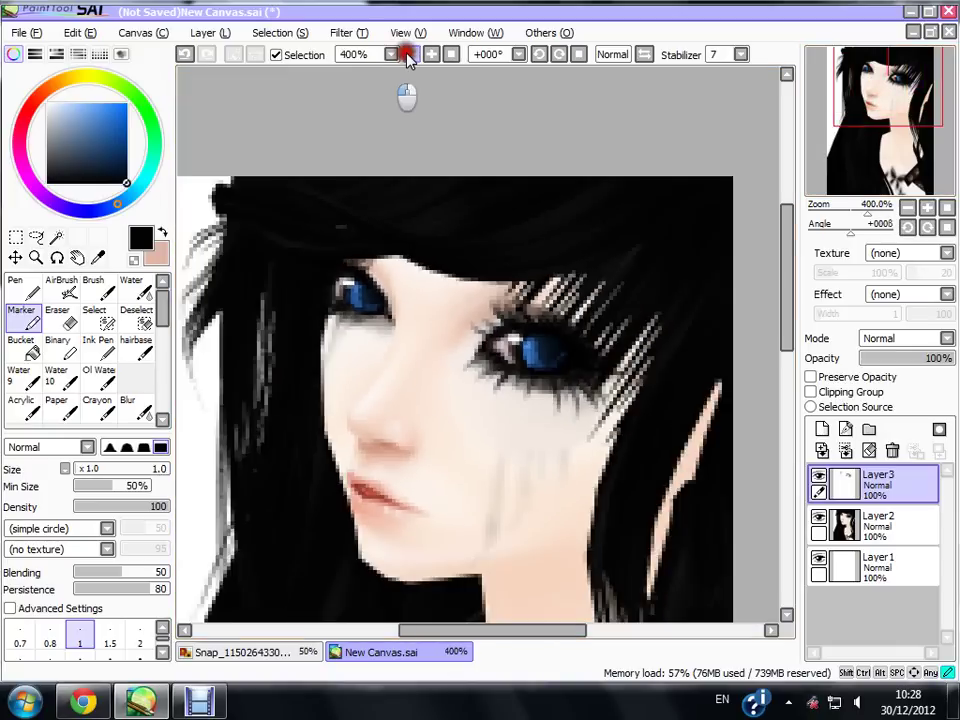
{"action": "left_click", "coordinate": [409, 55]}
{"action": "left_click", "coordinate": [409, 55]}
{"action": "left_click", "coordinate": [430, 55]}
{"action": "left_click", "coordinate": [430, 55]}
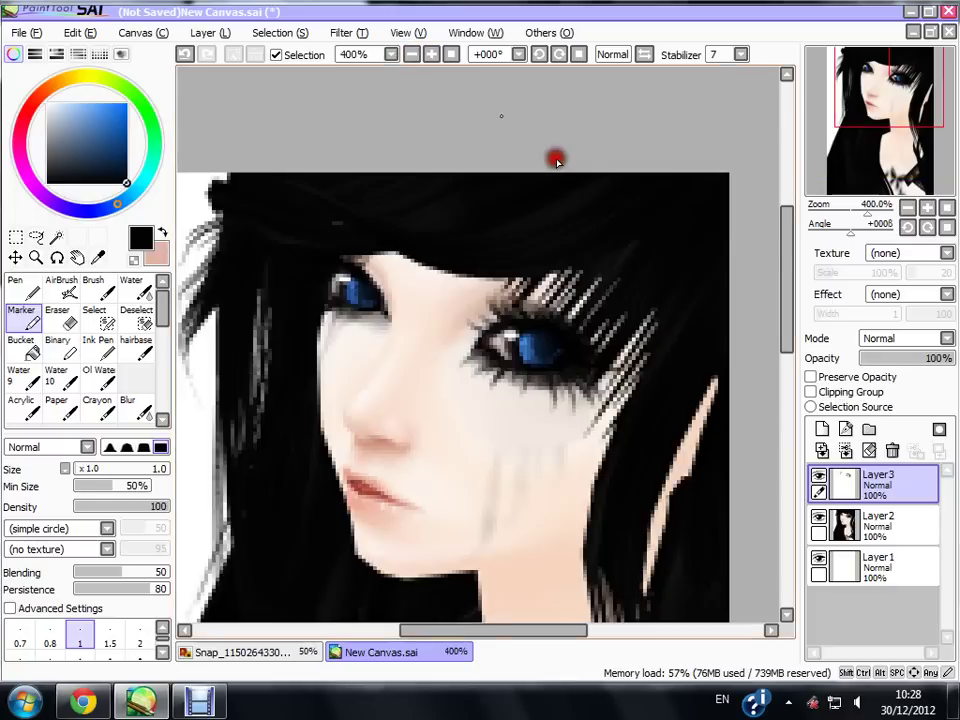
{"action": "left_click", "coordinate": [819, 474]}
{"action": "left_click", "coordinate": [818, 477]}
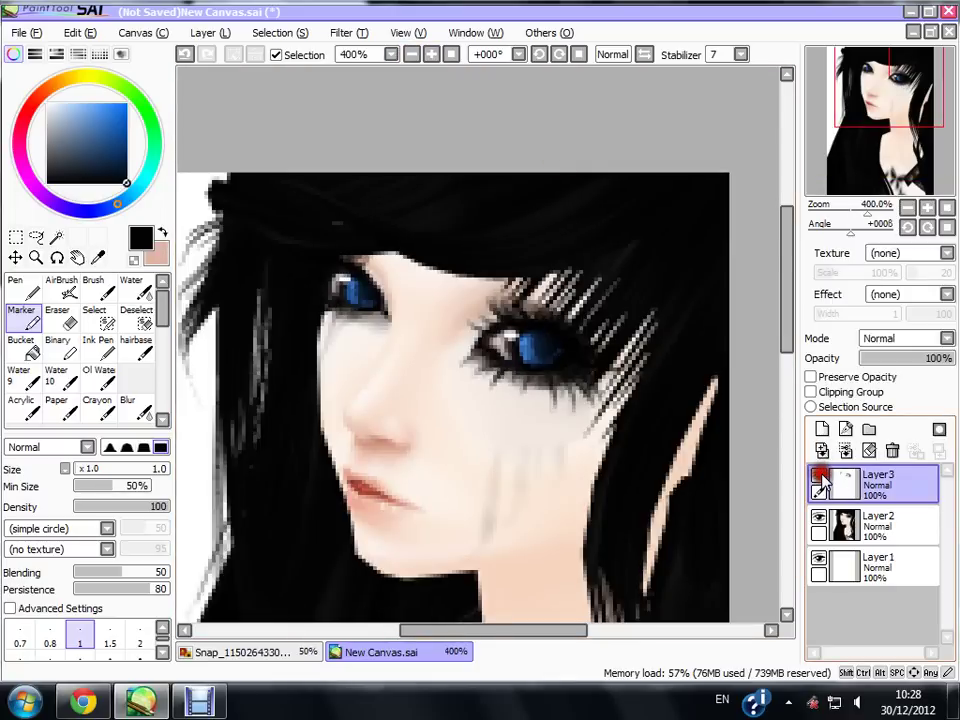
{"action": "left_click", "coordinate": [818, 477]}
{"action": "left_click", "coordinate": [818, 477]}
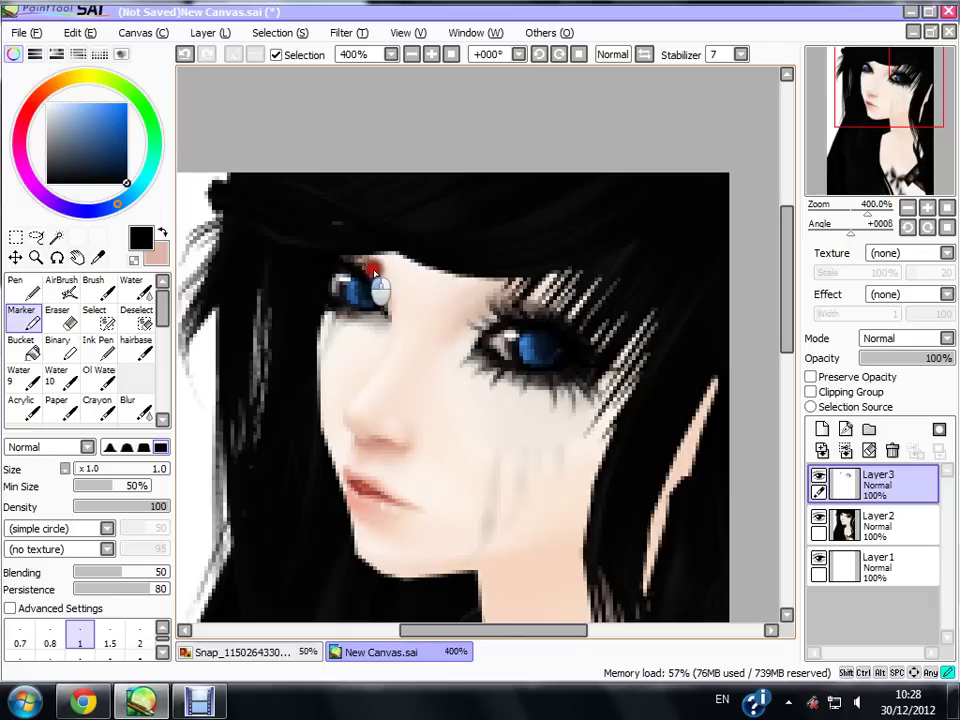
- Trim the far eye's upper lashes with the Eraser at size 1 and merge the lash layer down into the portrait layer
{"action": "left_click", "coordinate": [411, 55]}
{"action": "left_click", "coordinate": [411, 55]}
{"action": "left_click", "coordinate": [411, 55]}
{"action": "left_click", "coordinate": [411, 55]}
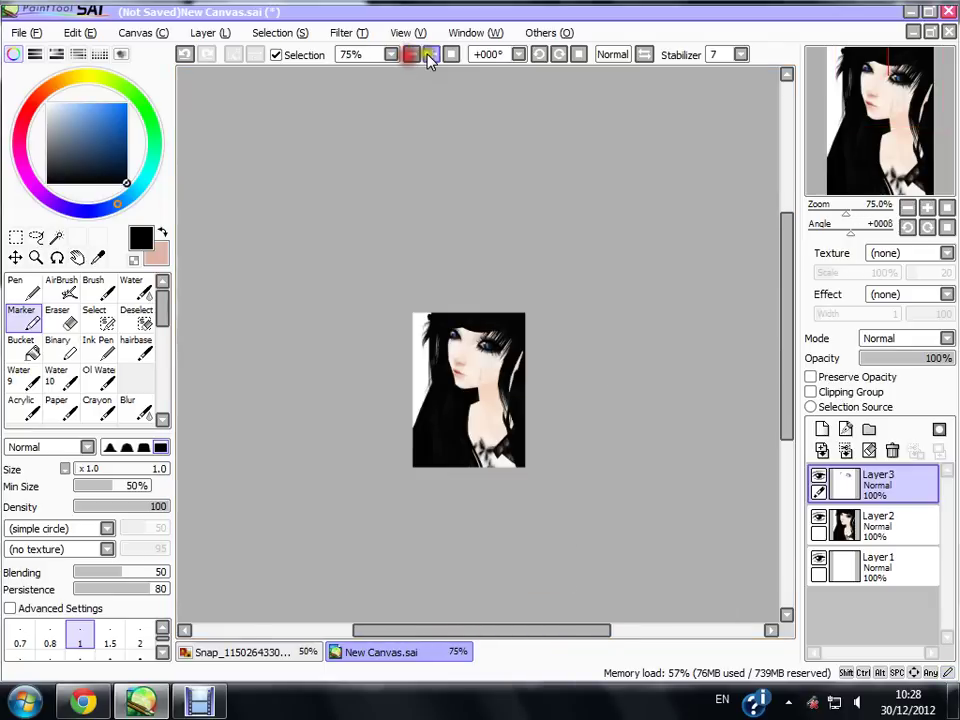
{"action": "left_click", "coordinate": [428, 56]}
{"action": "left_click", "coordinate": [428, 56]}
{"action": "left_click", "coordinate": [428, 56]}
{"action": "left_click", "coordinate": [428, 56]}
{"action": "key", "text": "e"}
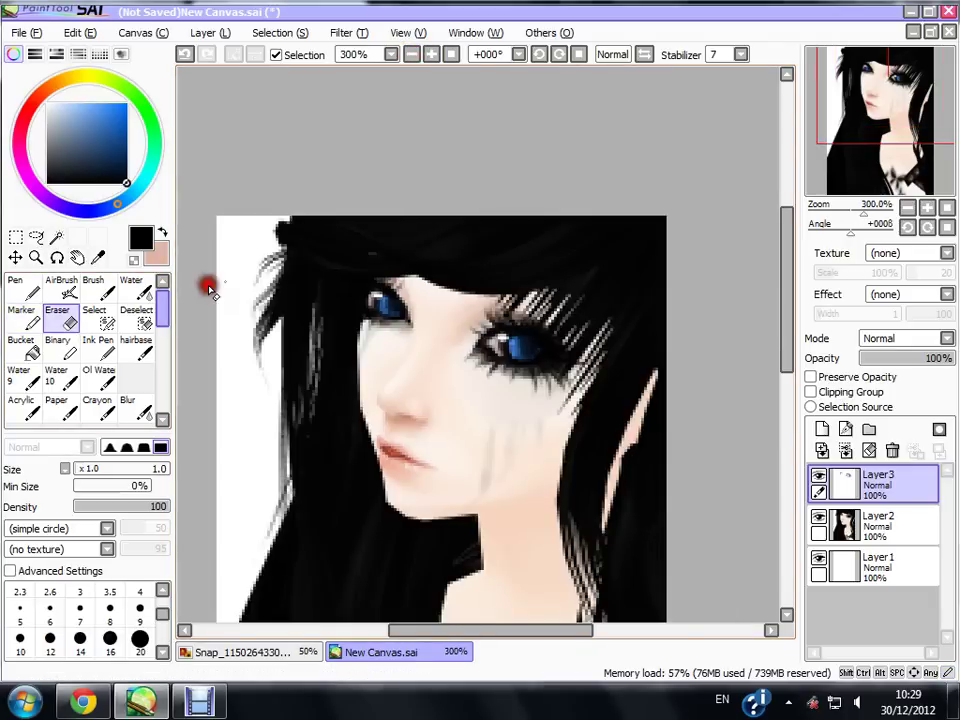
{"action": "left_click_drag", "start_coordinate": [400, 287], "coordinate": [397, 292]}
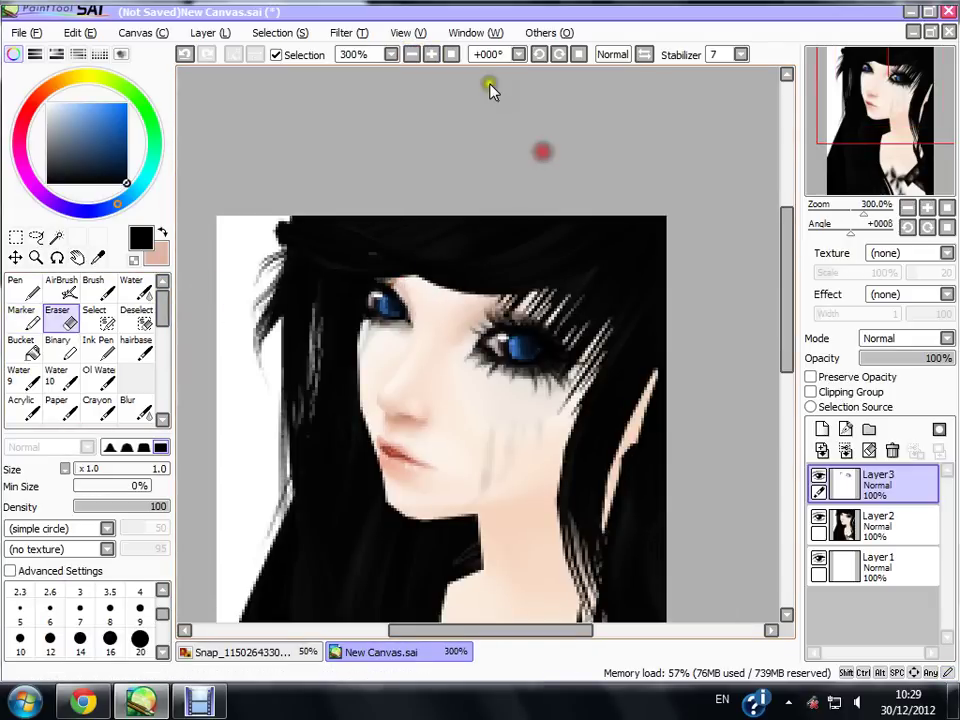
{"action": "left_click", "coordinate": [451, 55]}
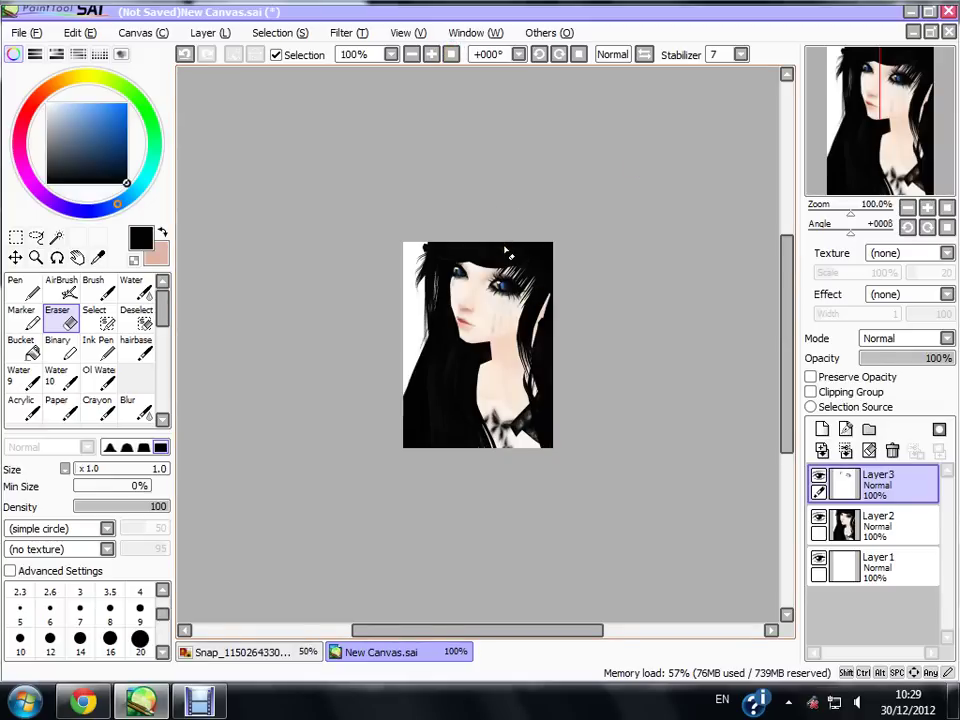
{"action": "left_click", "coordinate": [845, 451]}
- Add a new layer and paint black tear streaks down the cheek below the near eye with the AirBrush at size 5
{"action": "left_click", "coordinate": [431, 54]}
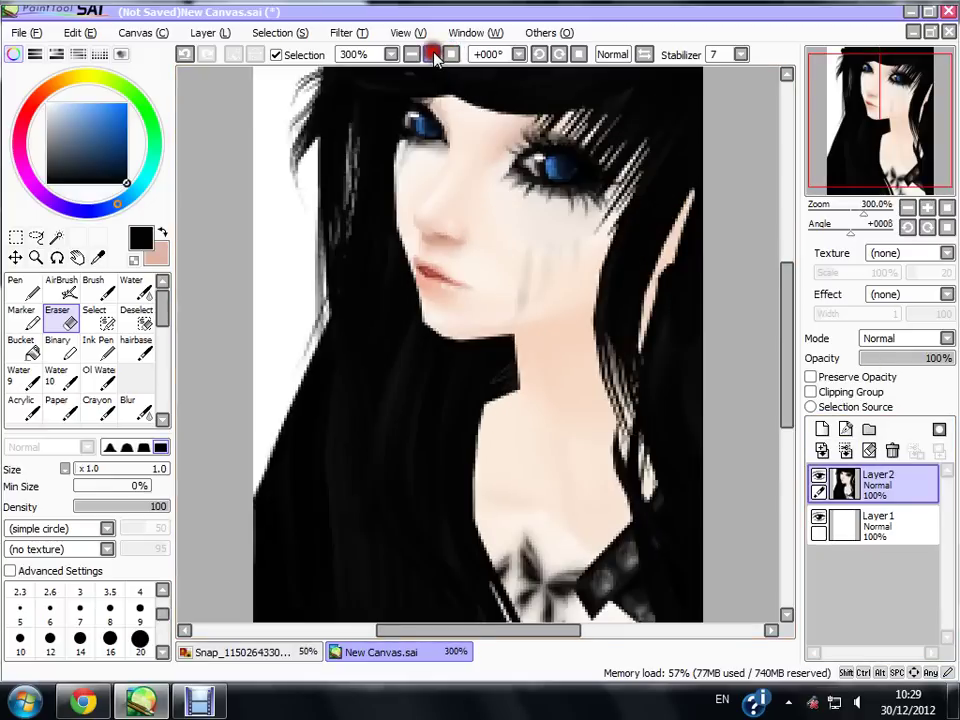
{"action": "left_click", "coordinate": [432, 54]}
{"action": "left_click", "coordinate": [73, 289]}
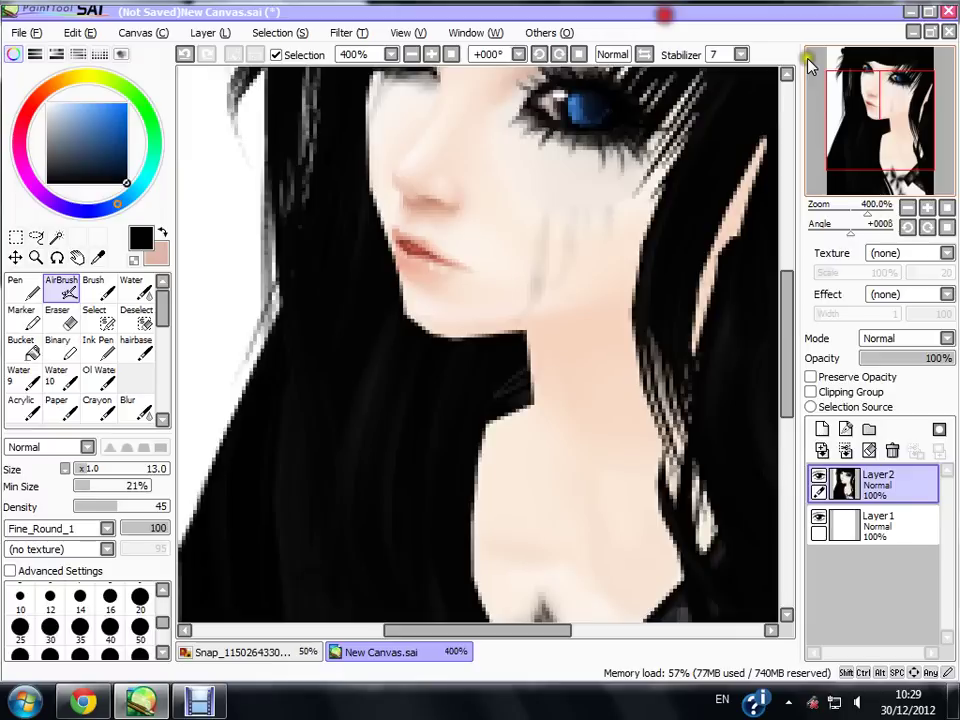
{"action": "left_click", "coordinate": [883, 103]}
{"action": "left_click", "coordinate": [822, 428]}
{"action": "left_click", "coordinate": [80, 468]}
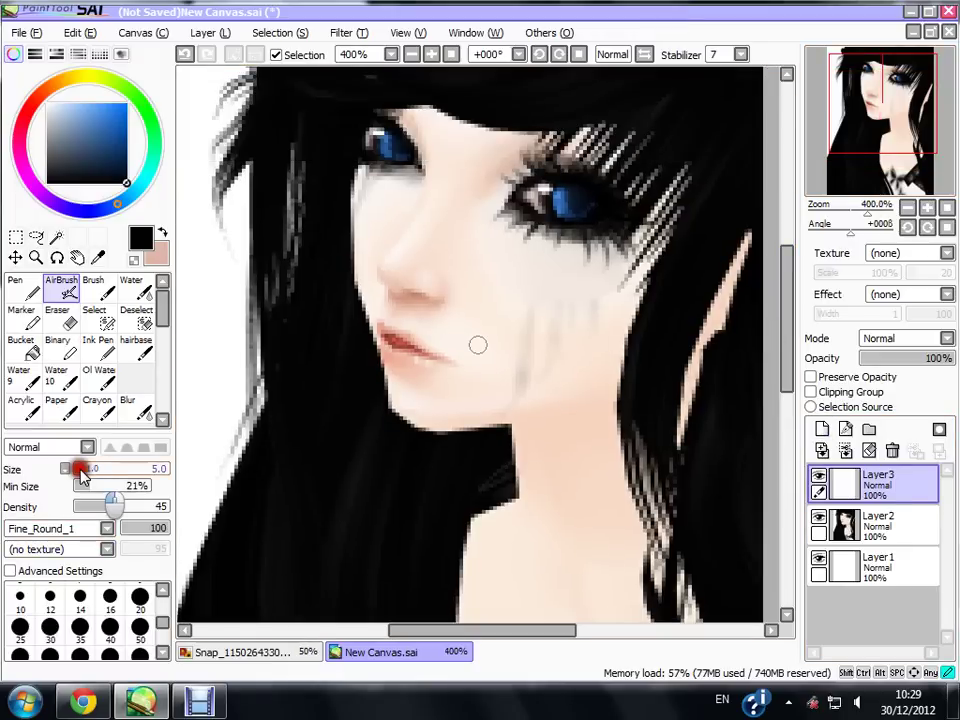
{"action": "left_click_drag", "start_coordinate": [557, 234], "coordinate": [546, 406]}
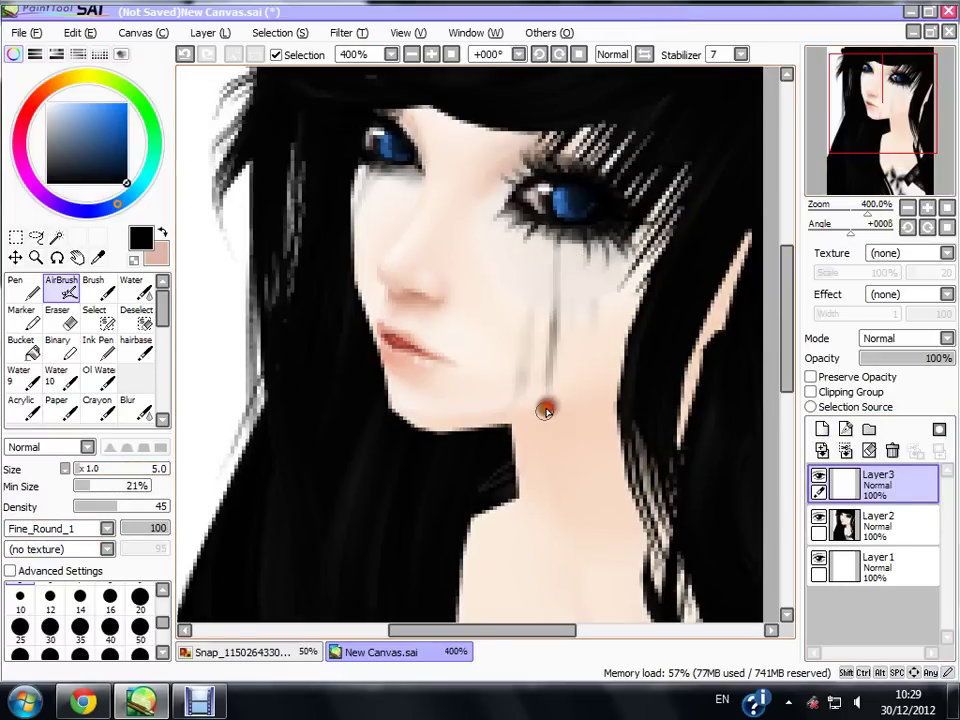
{"action": "mouse_move", "coordinate": [579, 234]}
{"action": "left_mouse_down"}
{"action": "mouse_move", "coordinate": [577, 283]}
{"action": "mouse_move", "coordinate": [594, 223]}
{"action": "mouse_move", "coordinate": [586, 301]}
{"action": "left_mouse_up"}
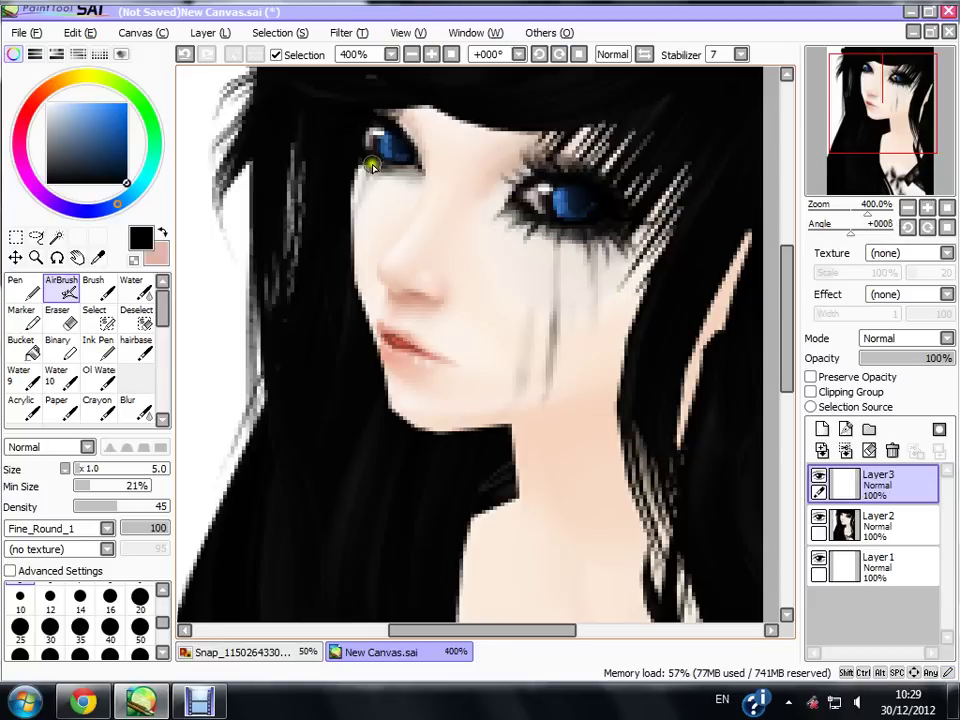
- Airbrush a black streak below the far eye and fill in more streaks on the near cheek
{"action": "mouse_move", "coordinate": [371, 167]}
{"action": "left_mouse_down"}
{"action": "mouse_move", "coordinate": [351, 302]}
{"action": "mouse_move", "coordinate": [361, 165]}
{"action": "mouse_move", "coordinate": [340, 338]}
{"action": "left_mouse_up"}
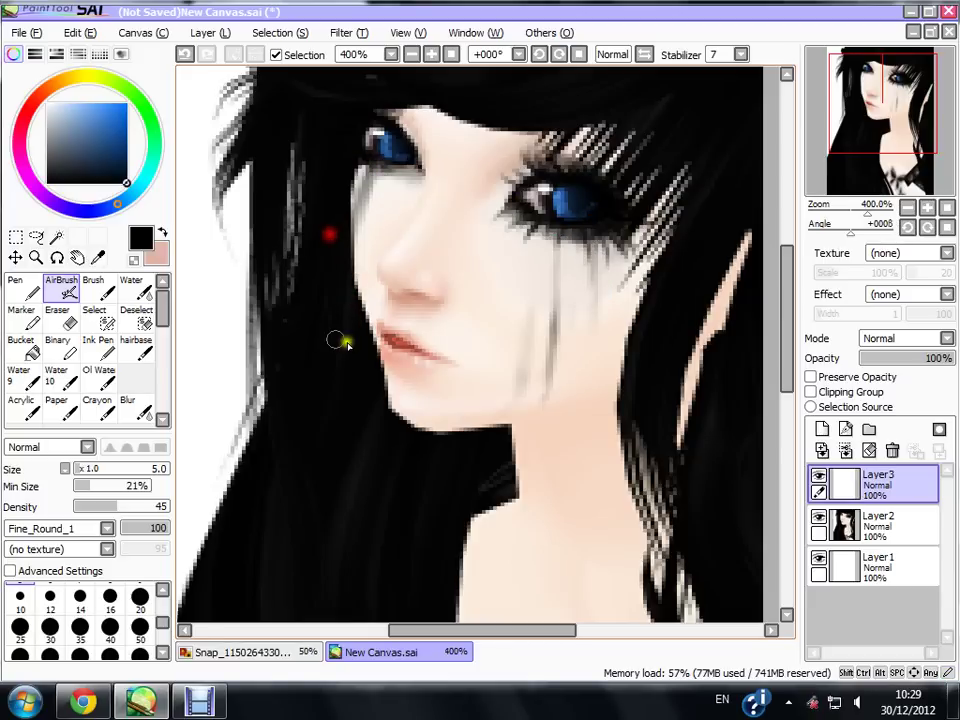
{"action": "left_click_drag", "start_coordinate": [596, 240], "coordinate": [594, 338]}
{"action": "left_click_drag", "start_coordinate": [571, 222], "coordinate": [572, 358]}
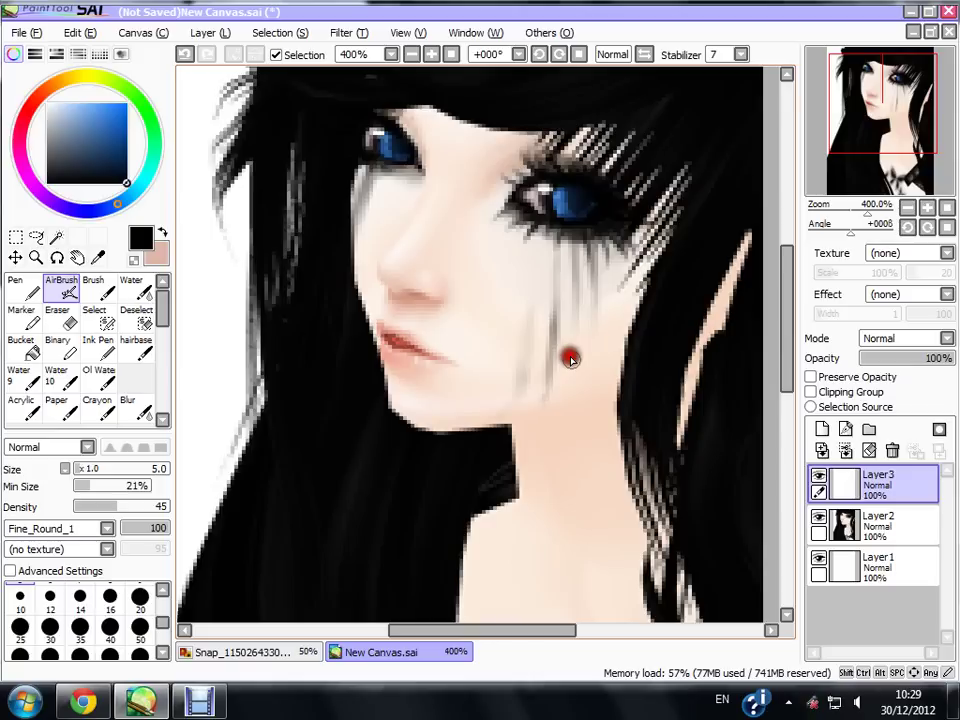
{"action": "mouse_move", "coordinate": [534, 219]}
{"action": "left_mouse_down"}
{"action": "mouse_move", "coordinate": [525, 249]}
{"action": "mouse_move", "coordinate": [546, 228]}
{"action": "mouse_move", "coordinate": [534, 230]}
{"action": "mouse_move", "coordinate": [611, 235]}
{"action": "mouse_move", "coordinate": [614, 292]}
{"action": "mouse_move", "coordinate": [604, 252]}
{"action": "mouse_move", "coordinate": [585, 304]}
{"action": "mouse_move", "coordinate": [589, 348]}
{"action": "mouse_move", "coordinate": [577, 381]}
{"action": "mouse_move", "coordinate": [570, 232]}
{"action": "left_mouse_up"}
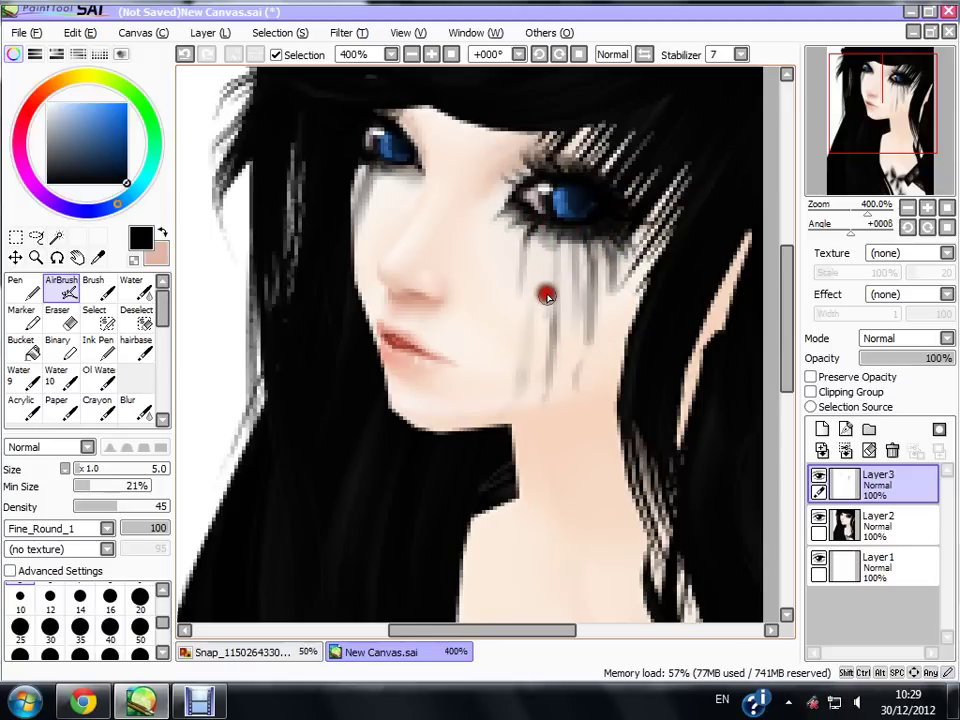
- Examine the tear streaks on the portrait at 100% and at closer zoom
{"action": "left_click", "coordinate": [410, 54]}
{"action": "left_click", "coordinate": [410, 54]}
{"action": "left_click", "coordinate": [410, 54]}
{"action": "left_click", "coordinate": [422, 55]}
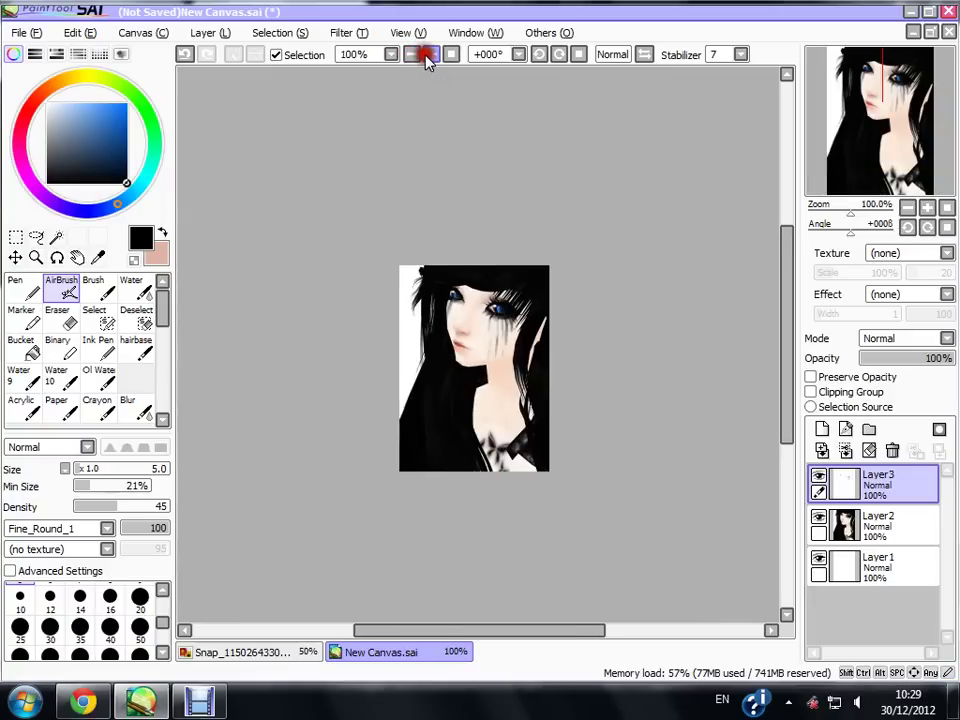
{"action": "left_click", "coordinate": [428, 56]}
{"action": "left_click", "coordinate": [428, 56]}
{"action": "left_click", "coordinate": [428, 56]}
{"action": "left_click", "coordinate": [428, 56]}
- Soften the tear streaks below both eyes with the Blur tool at size 10 and density 40
{"action": "left_click", "coordinate": [135, 407]}
{"action": "left_click_drag", "start_coordinate": [600, 222], "coordinate": [526, 269]}
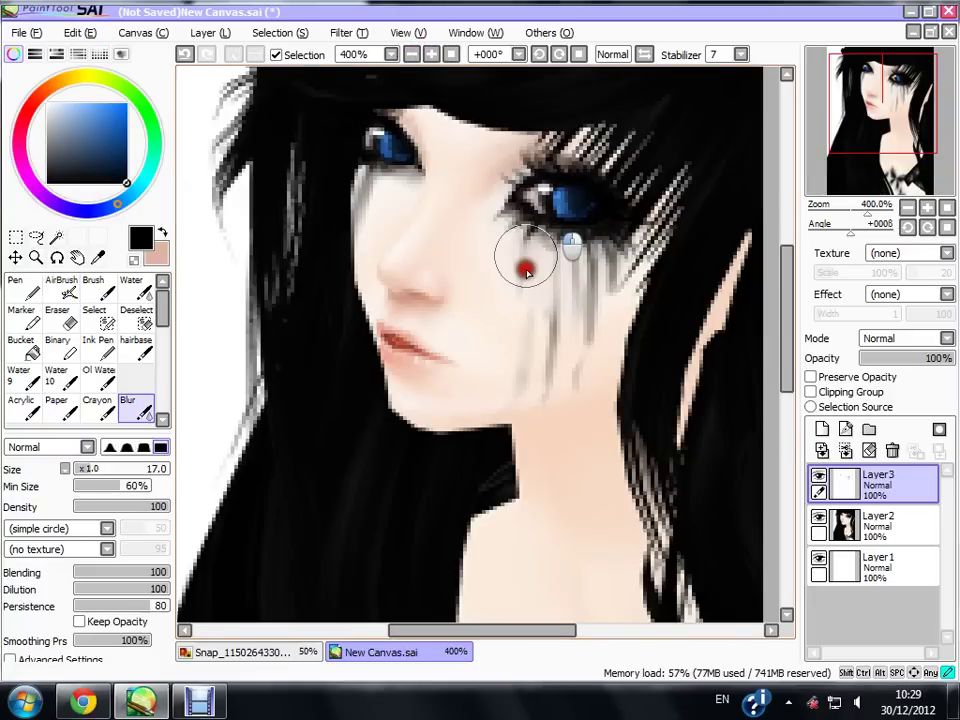
{"action": "left_click", "coordinate": [184, 54]}
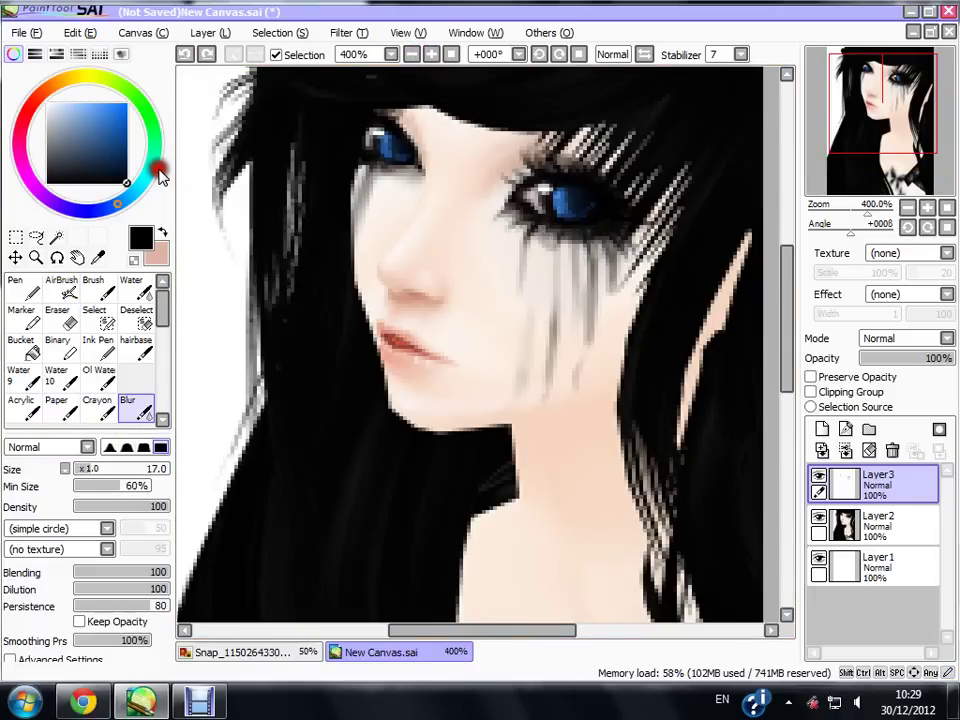
{"action": "mouse_move", "coordinate": [140, 507]}
{"action": "left_mouse_down"}
{"action": "mouse_move", "coordinate": [112, 507]}
{"action": "mouse_move", "coordinate": [84, 472]}
{"action": "left_mouse_up"}
{"action": "mouse_move", "coordinate": [540, 233]}
{"action": "left_mouse_down"}
{"action": "mouse_move", "coordinate": [524, 281]}
{"action": "mouse_move", "coordinate": [590, 285]}
{"action": "mouse_move", "coordinate": [566, 393]}
{"action": "mouse_move", "coordinate": [608, 308]}
{"action": "mouse_move", "coordinate": [523, 387]}
{"action": "mouse_move", "coordinate": [531, 295]}
{"action": "mouse_move", "coordinate": [554, 346]}
{"action": "mouse_move", "coordinate": [530, 378]}
{"action": "left_mouse_up"}
{"action": "left_click_drag", "start_coordinate": [381, 170], "coordinate": [383, 172]}
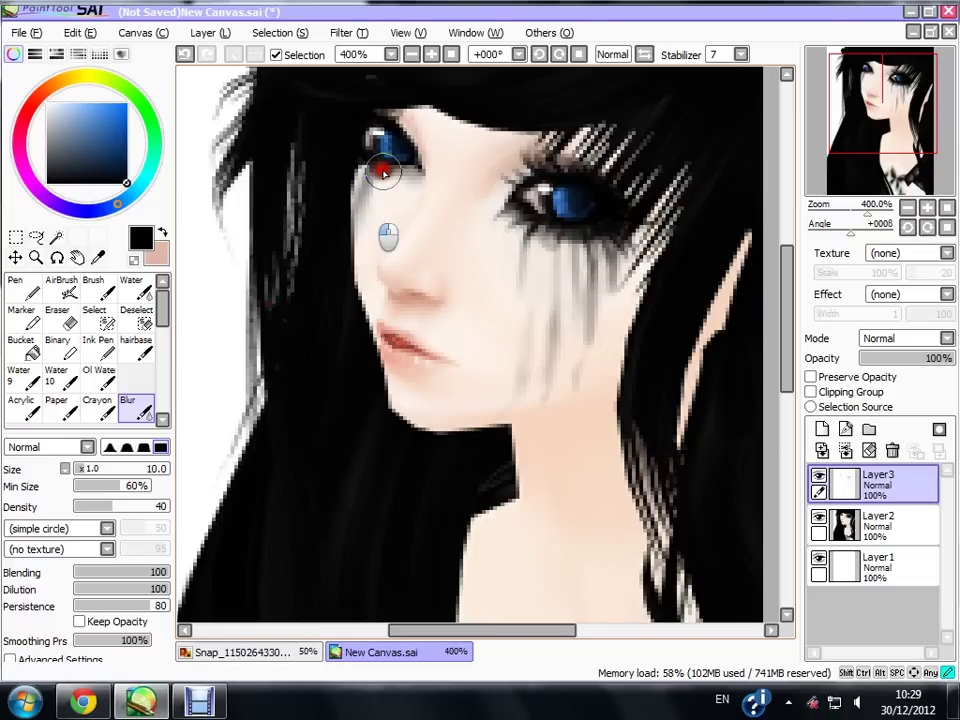
- Compare the portrait with and without the tear-streak layer, lower that layer's opacity to 71% and merge it down into the portrait layer
{"action": "left_click_drag", "start_coordinate": [885, 175], "coordinate": [893, 168]}
{"action": "left_click", "coordinate": [819, 478]}
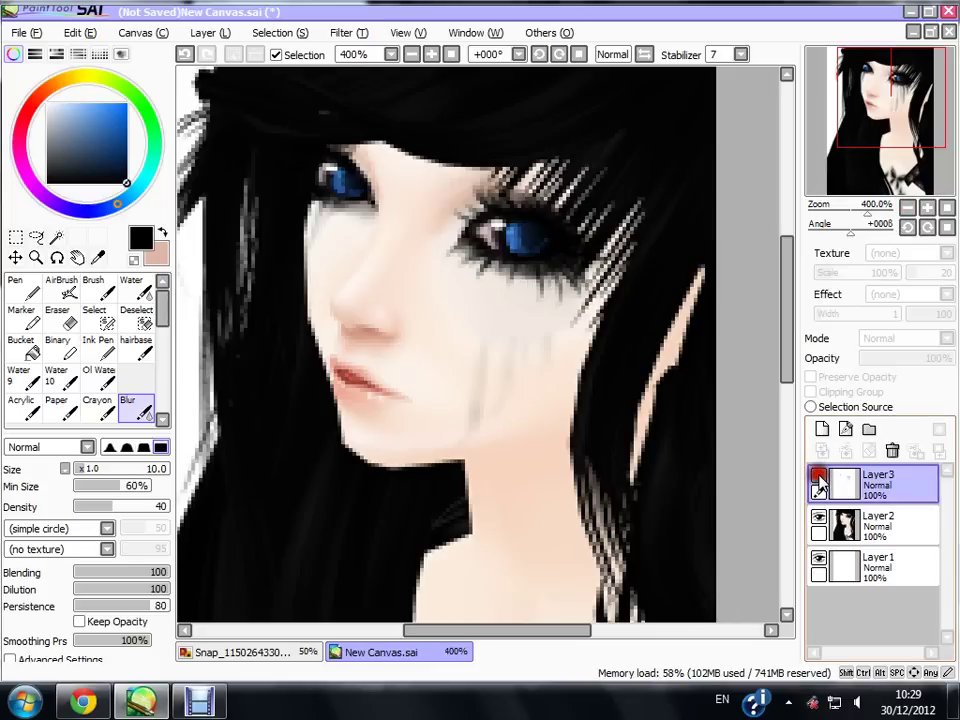
{"action": "left_click", "coordinate": [819, 479]}
{"action": "left_click", "coordinate": [928, 358]}
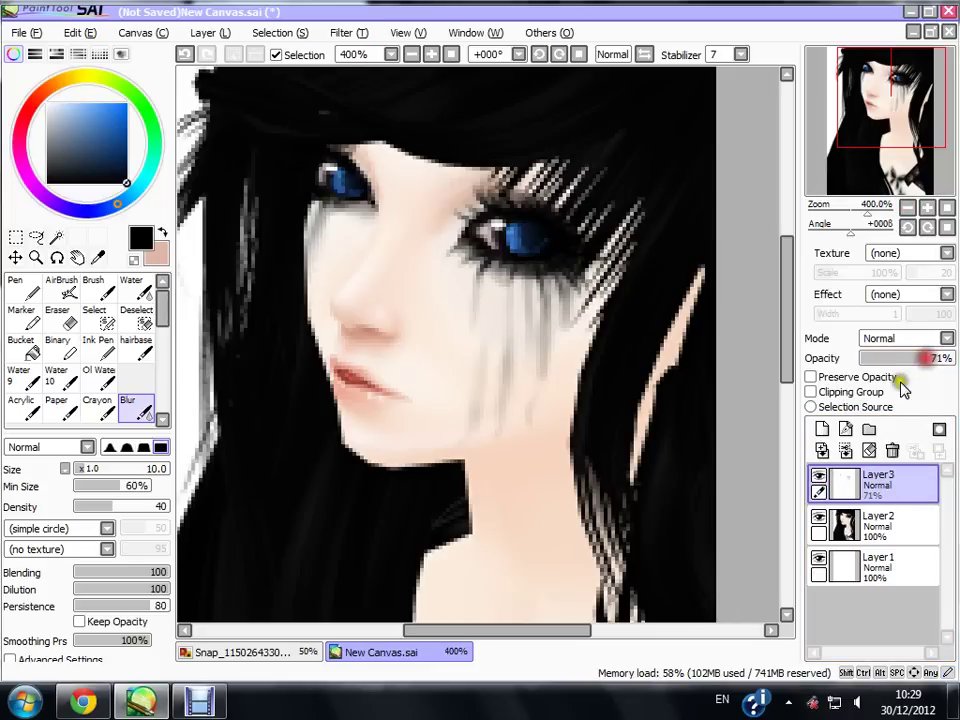
{"action": "left_click", "coordinate": [846, 451]}
- Add a new layer and paint thin white highlights along the lower rims of both eyes with the Pen at size 1
{"action": "left_click_drag", "start_coordinate": [62, 115], "coordinate": [6, 62]}
{"action": "left_click", "coordinate": [21, 289]}
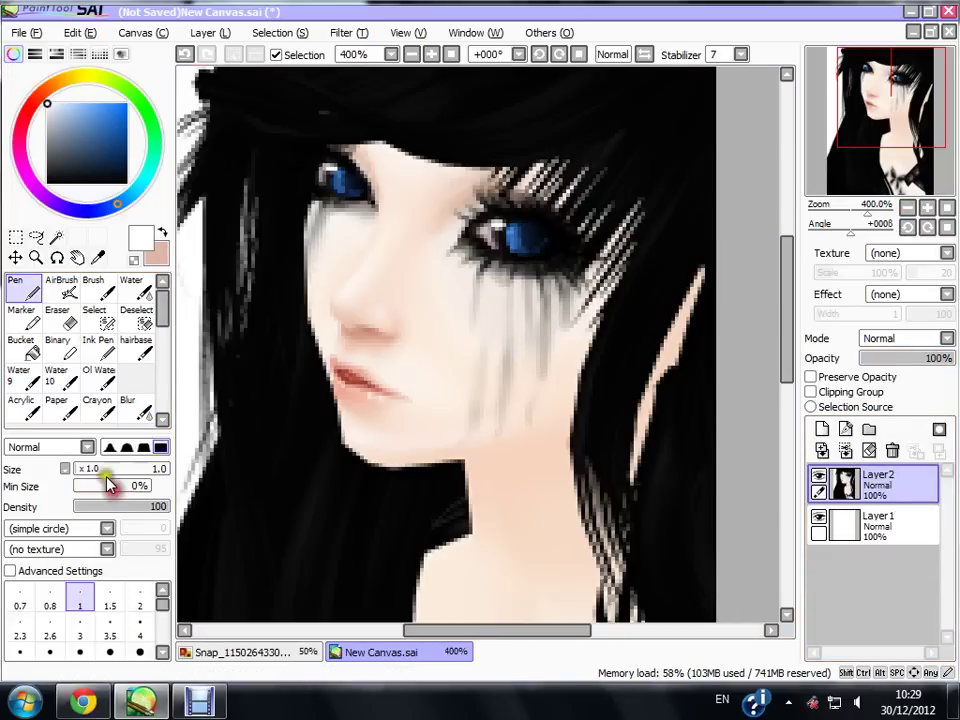
{"action": "left_click", "coordinate": [532, 54]}
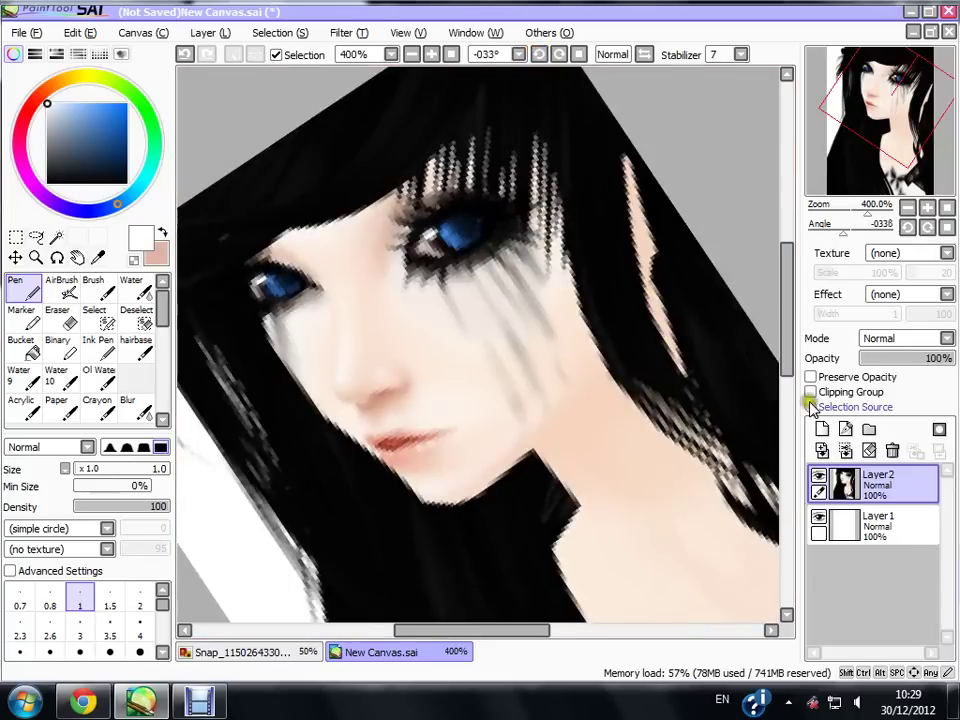
{"action": "left_click", "coordinate": [822, 429]}
{"action": "left_click", "coordinate": [432, 54]}
{"action": "left_click", "coordinate": [432, 54]}
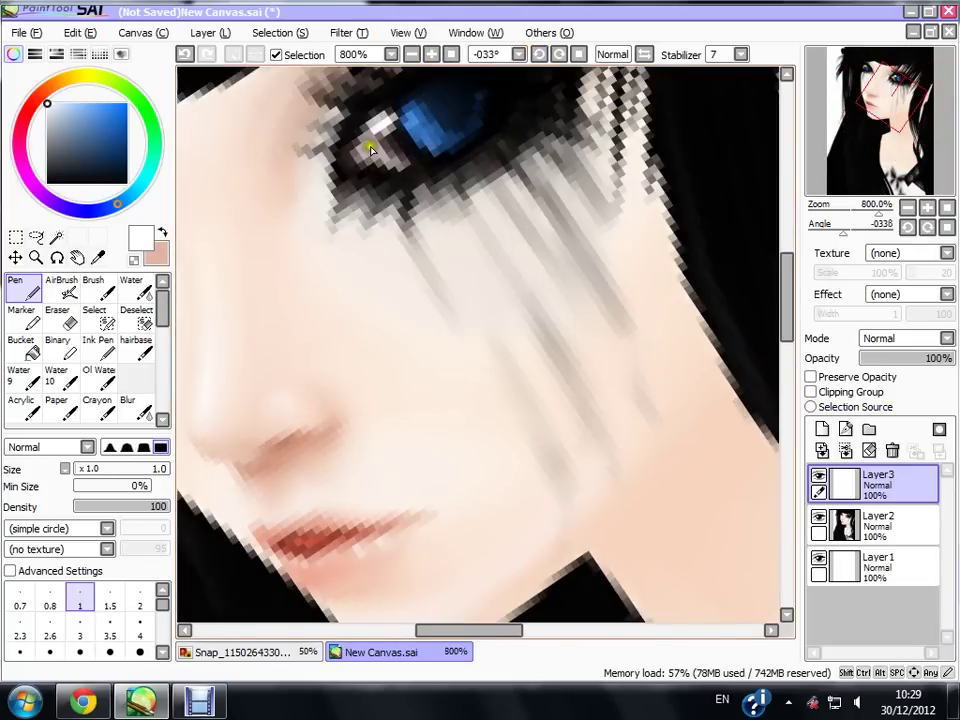
{"action": "mouse_move", "coordinate": [370, 150]}
{"action": "left_mouse_down"}
{"action": "mouse_move", "coordinate": [419, 148]}
{"action": "mouse_move", "coordinate": [519, 291]}
{"action": "left_mouse_up"}
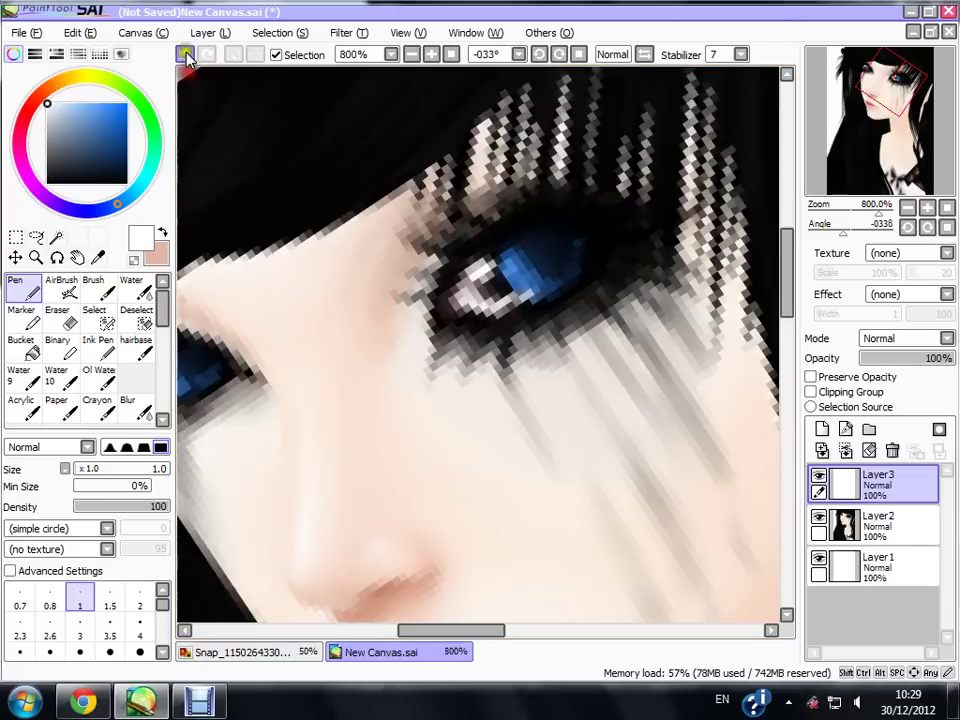
{"action": "left_click", "coordinate": [187, 56]}
{"action": "left_click_drag", "start_coordinate": [459, 311], "coordinate": [530, 303]}
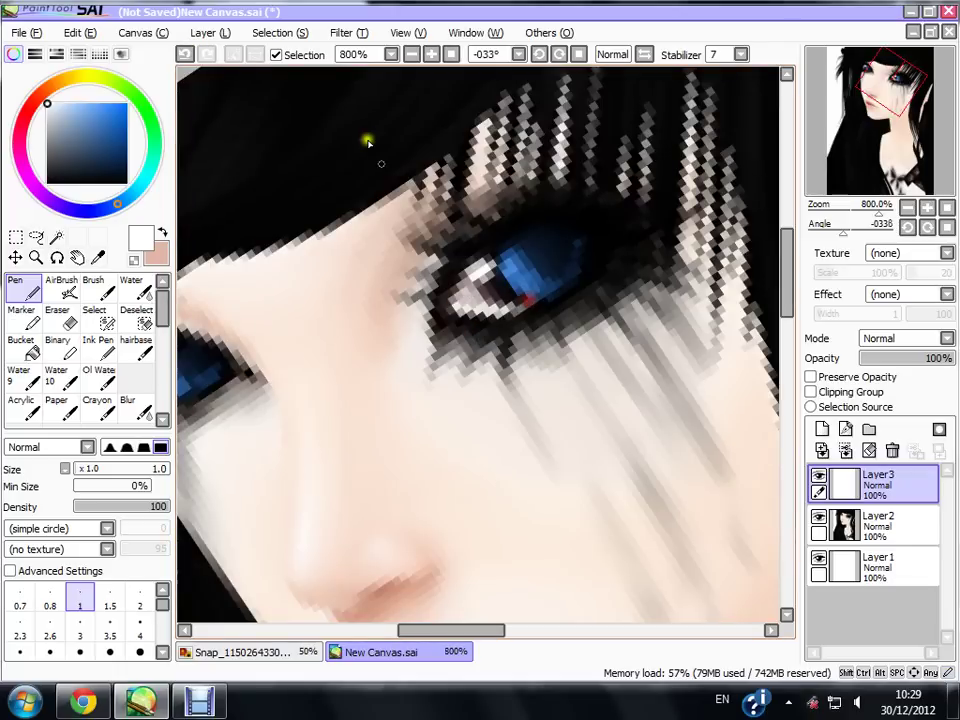
{"action": "left_click", "coordinate": [189, 55]}
{"action": "mouse_move", "coordinate": [452, 308]}
{"action": "left_mouse_down"}
{"action": "mouse_move", "coordinate": [516, 317]}
{"action": "mouse_move", "coordinate": [588, 260]}
{"action": "mouse_move", "coordinate": [549, 299]}
{"action": "left_mouse_up"}
{"action": "left_click_drag", "start_coordinate": [879, 112], "coordinate": [866, 87]}
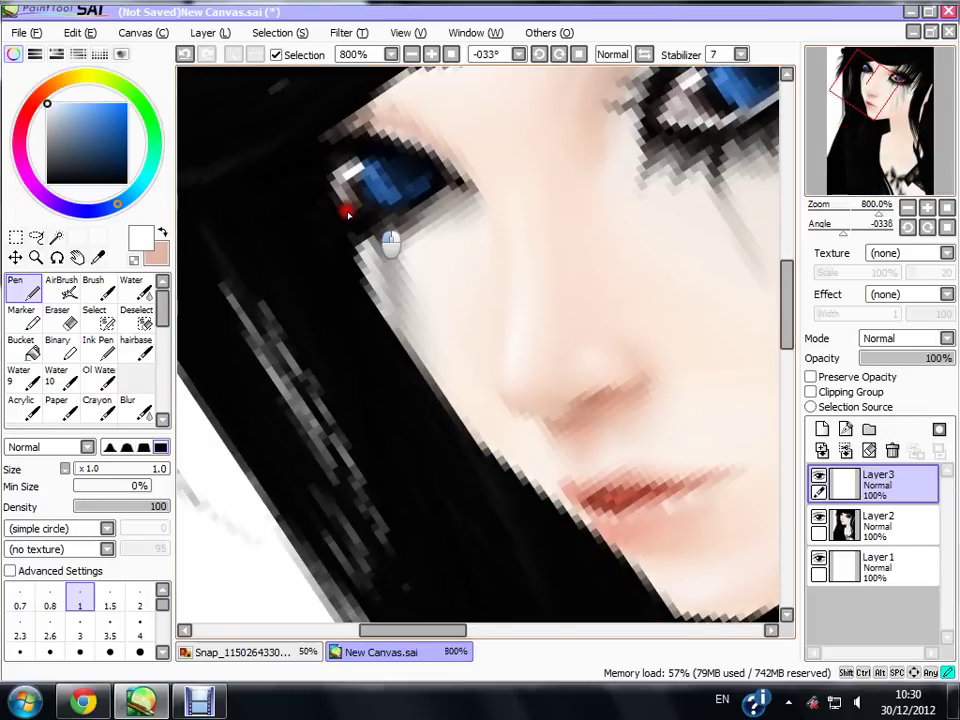
- Compare the portrait with the eye-highlight layer hidden and shown, and set that layer's opacity to 46%
{"action": "left_click", "coordinate": [451, 54]}
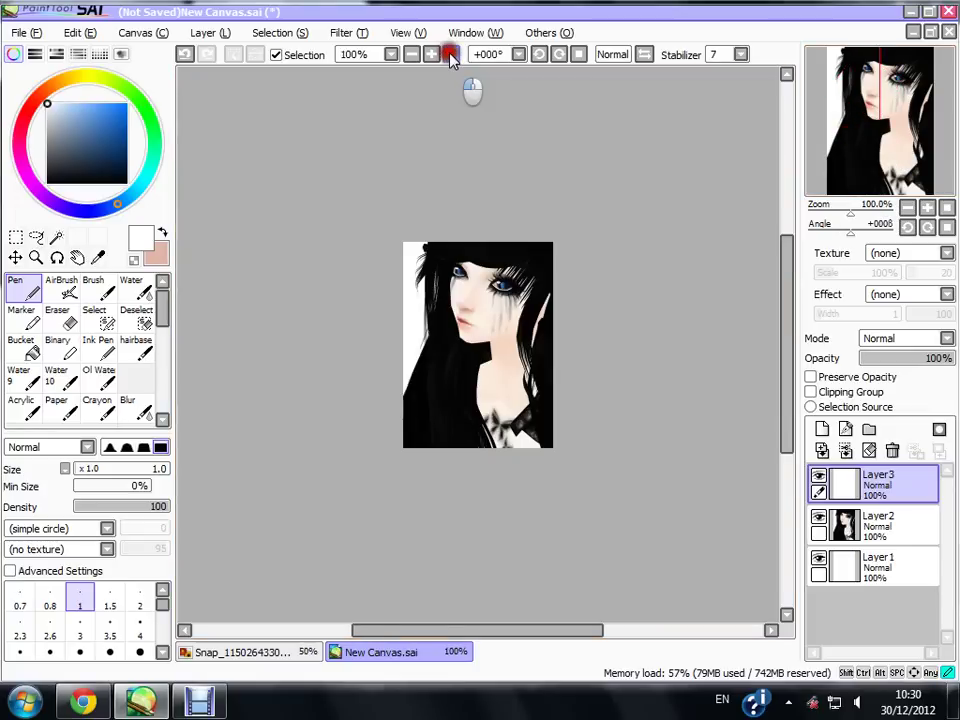
{"action": "left_click", "coordinate": [917, 358]}
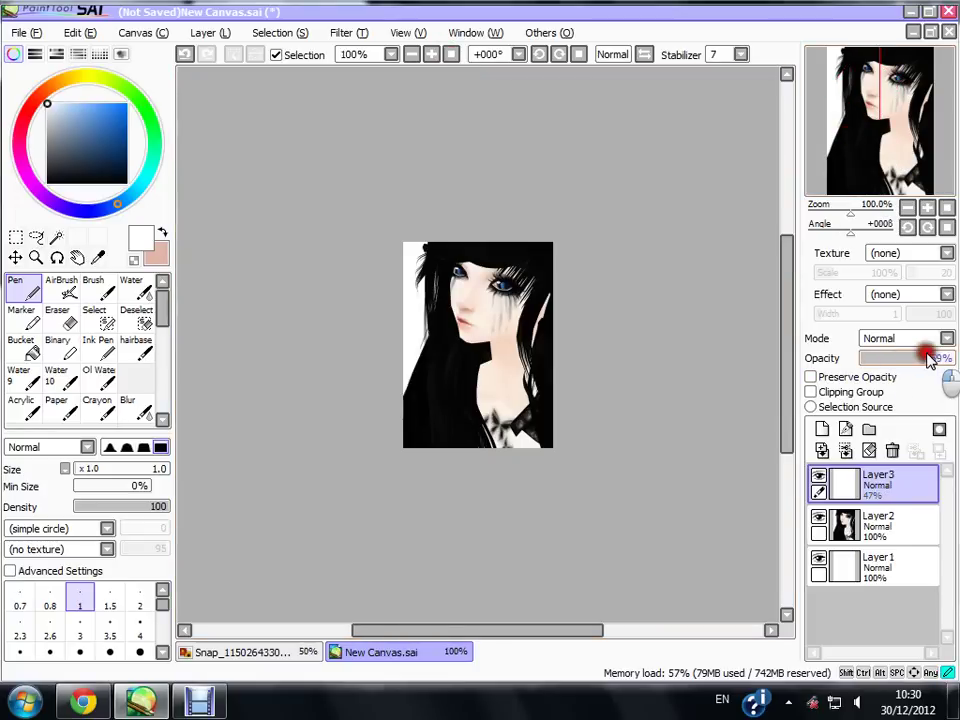
{"action": "left_click", "coordinate": [817, 477]}
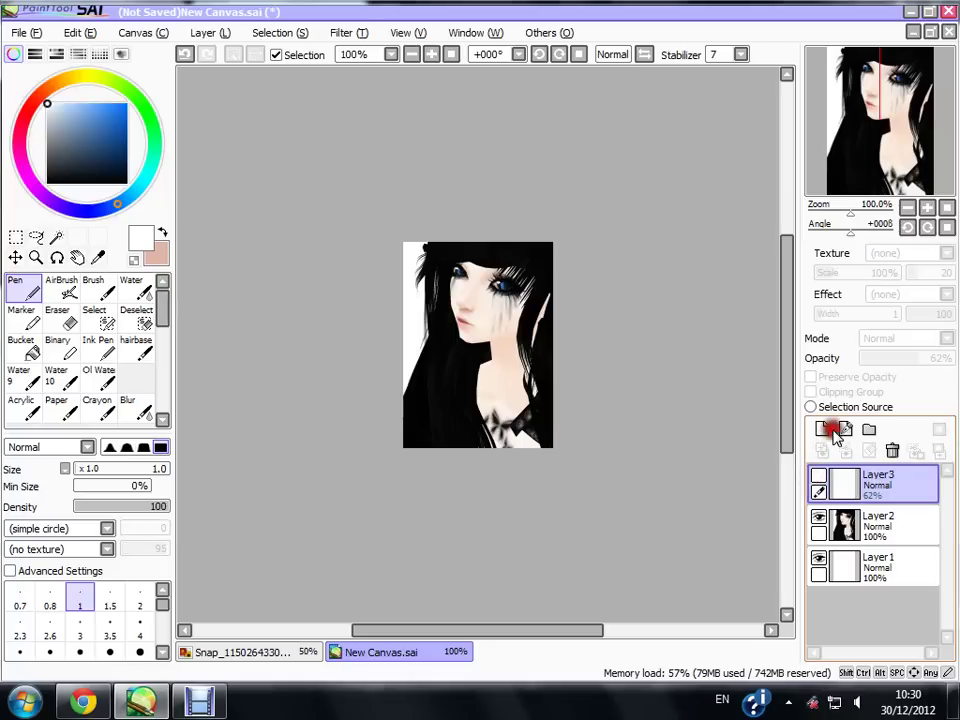
{"action": "left_click", "coordinate": [818, 478]}
{"action": "left_click", "coordinate": [904, 358]}
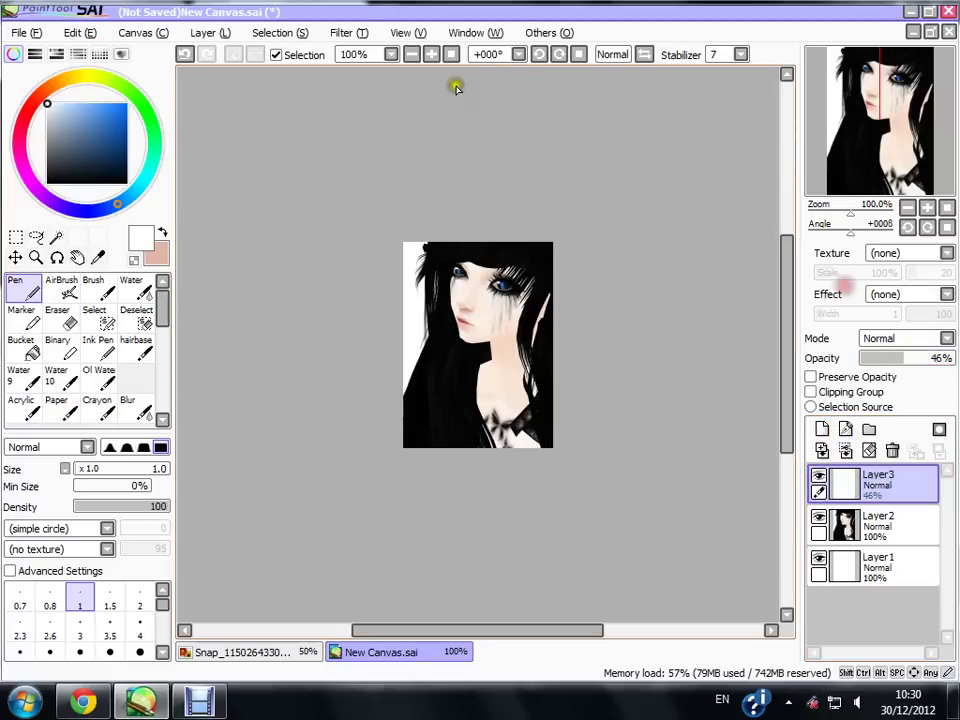
- Merge the eye-highlight layer down into the portrait layer and review the whole portrait at 100%
{"action": "left_click", "coordinate": [431, 54]}
{"action": "left_click", "coordinate": [431, 54]}
{"action": "left_click", "coordinate": [431, 54]}
{"action": "left_click", "coordinate": [880, 85]}
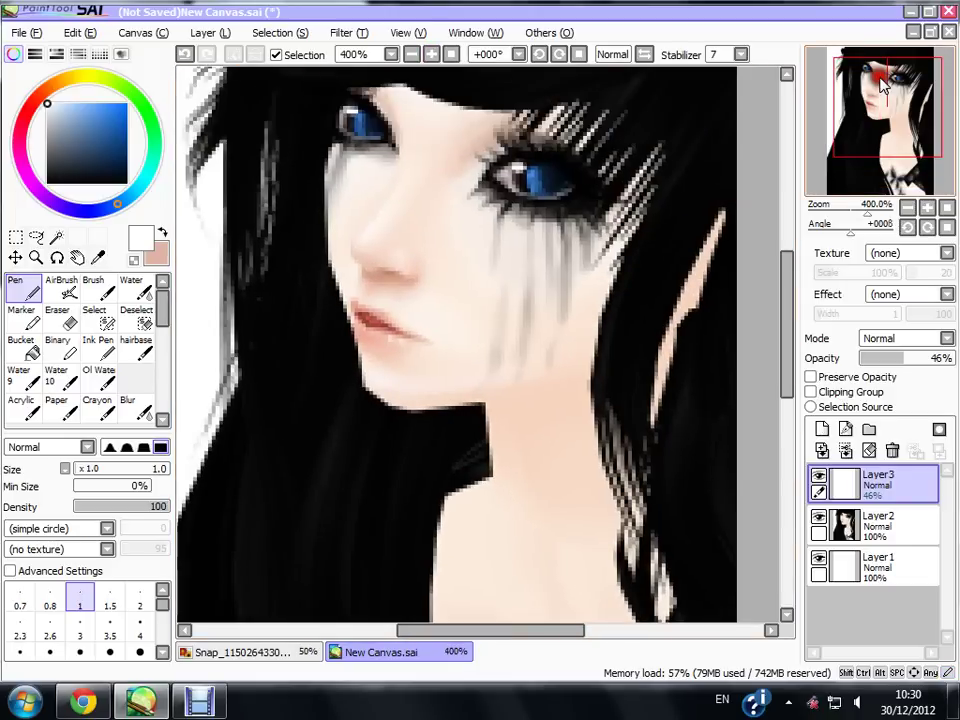
{"action": "left_click", "coordinate": [845, 451]}
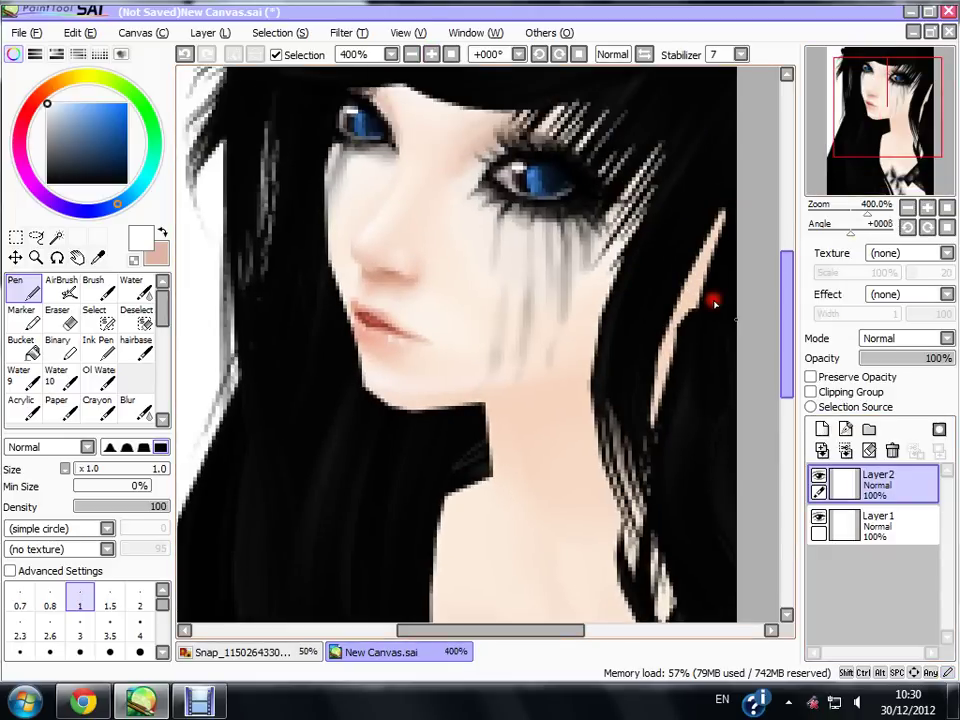
{"action": "left_click", "coordinate": [414, 54]}
{"action": "left_click", "coordinate": [451, 54]}
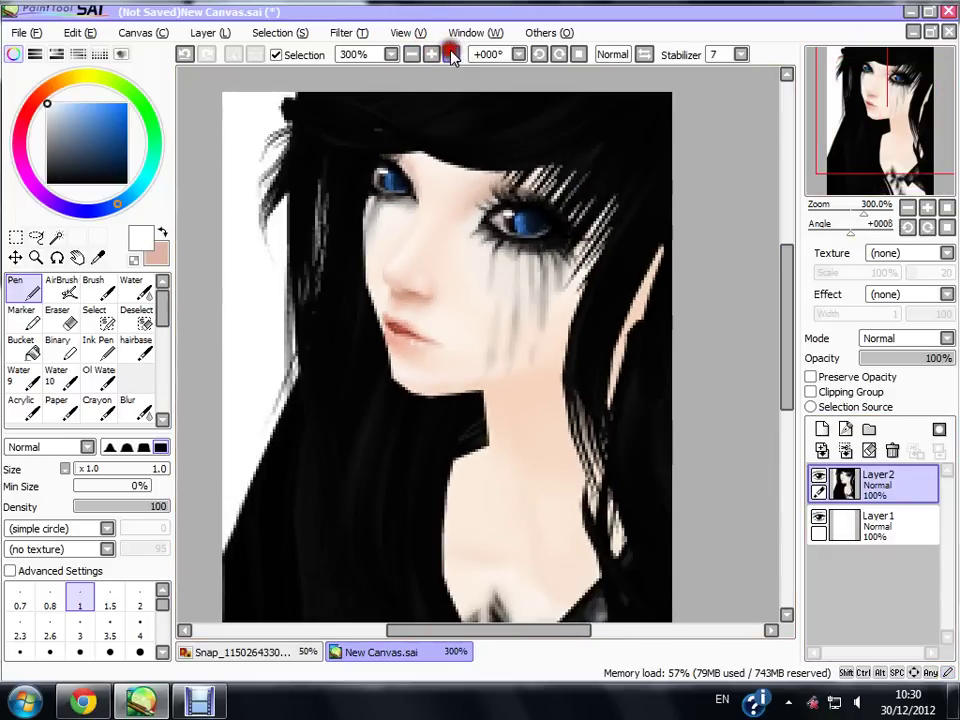
{"action": "left_click", "coordinate": [406, 55]}
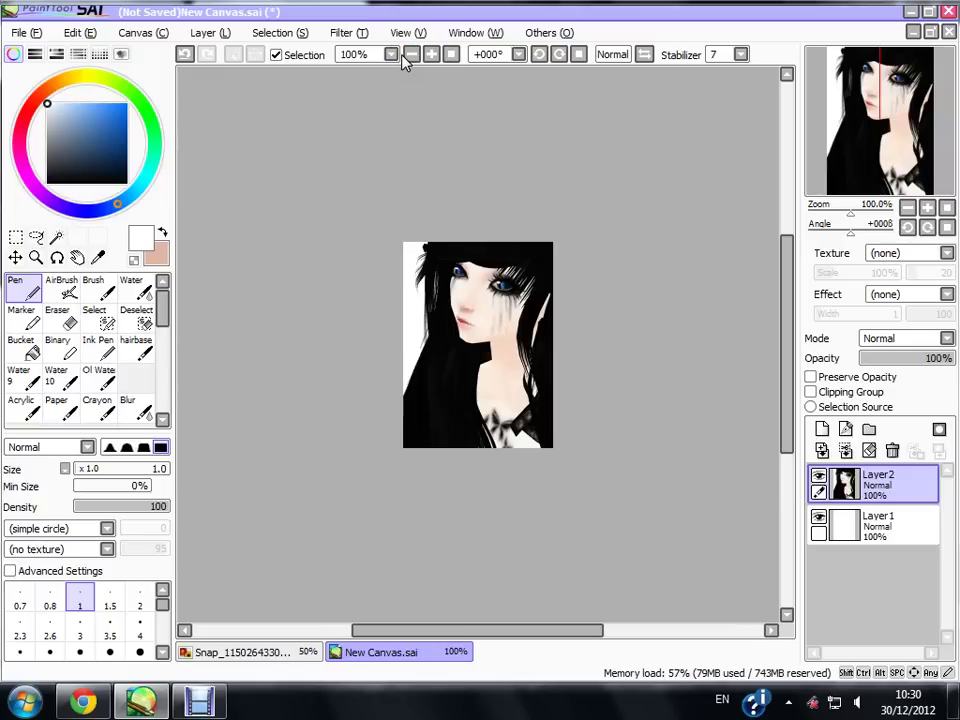